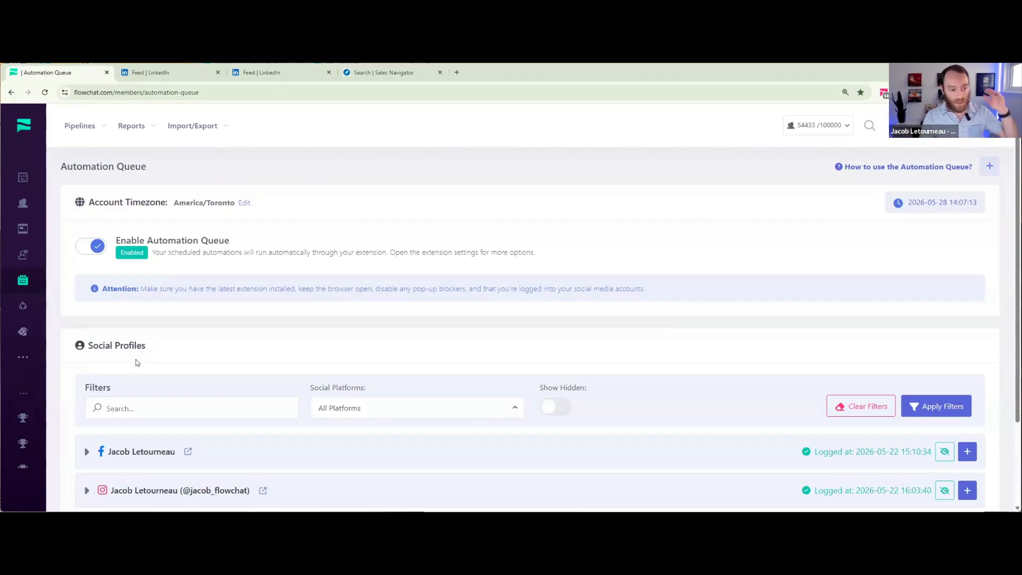
- Expand the LinkedIn social profile in the Automation Queue and review its social profile events
{"action": "scroll", "coordinate": [135, 360], "scroll_direction": "down", "scroll_amount": 2}
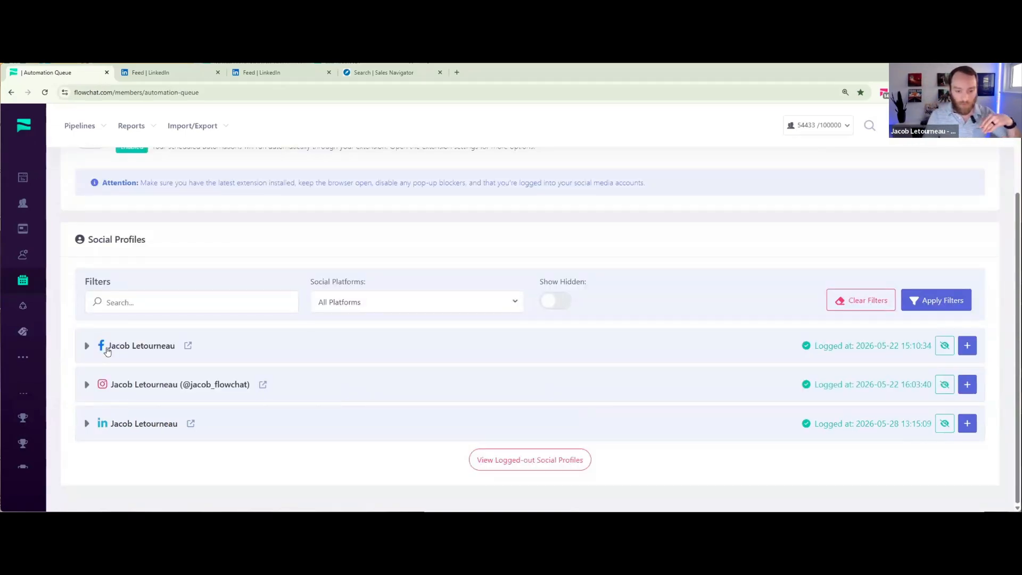
{"action": "left_click", "coordinate": [85, 423]}
{"action": "scroll", "coordinate": [263, 317], "scroll_direction": "down", "scroll_amount": 2}
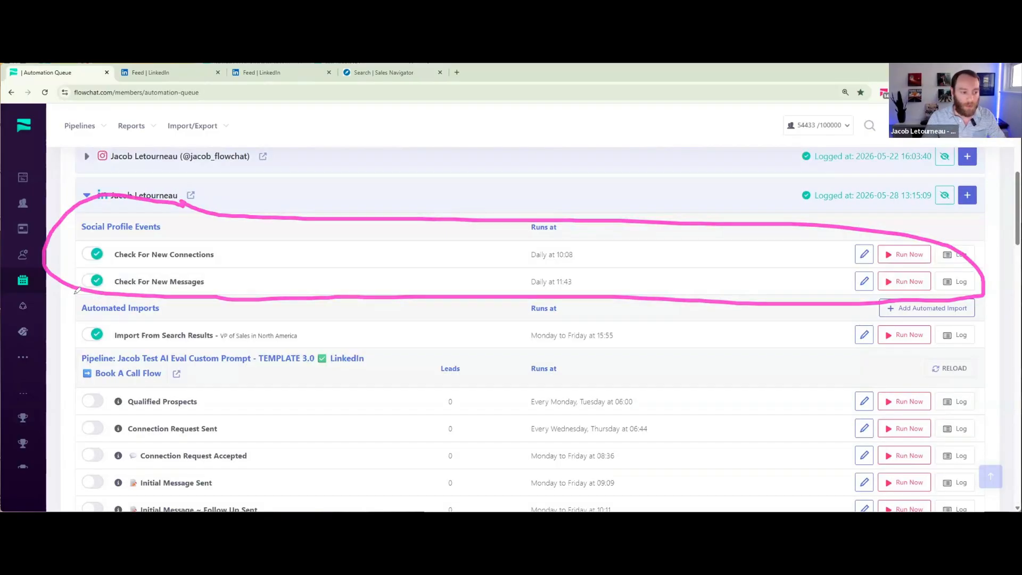
{"action": "mouse_move", "coordinate": [76, 291]}
{"action": "left_mouse_down"}
{"action": "mouse_move", "coordinate": [479, 347]}
{"action": "mouse_move", "coordinate": [974, 351]}
{"action": "left_mouse_up"}
{"action": "mouse_move", "coordinate": [999, 302]}
{"action": "left_mouse_down"}
{"action": "mouse_move", "coordinate": [858, 281]}
{"action": "mouse_move", "coordinate": [81, 290]}
{"action": "left_mouse_up"}
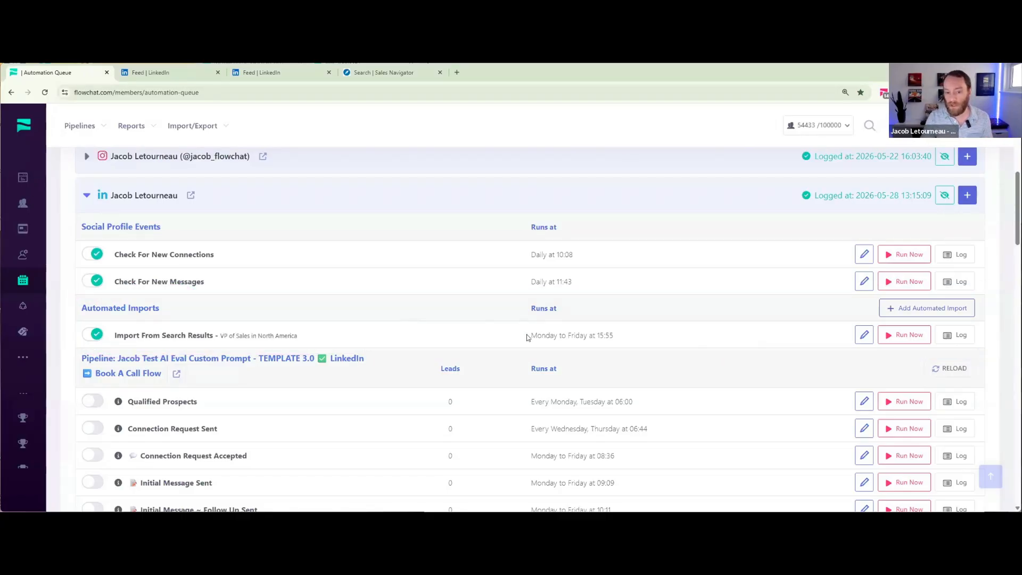
- Review the schedule and profile limit of the "VP of Sales in North America" import, closing its settings without saving
{"action": "left_click_drag", "start_coordinate": [528, 335], "coordinate": [618, 339]}
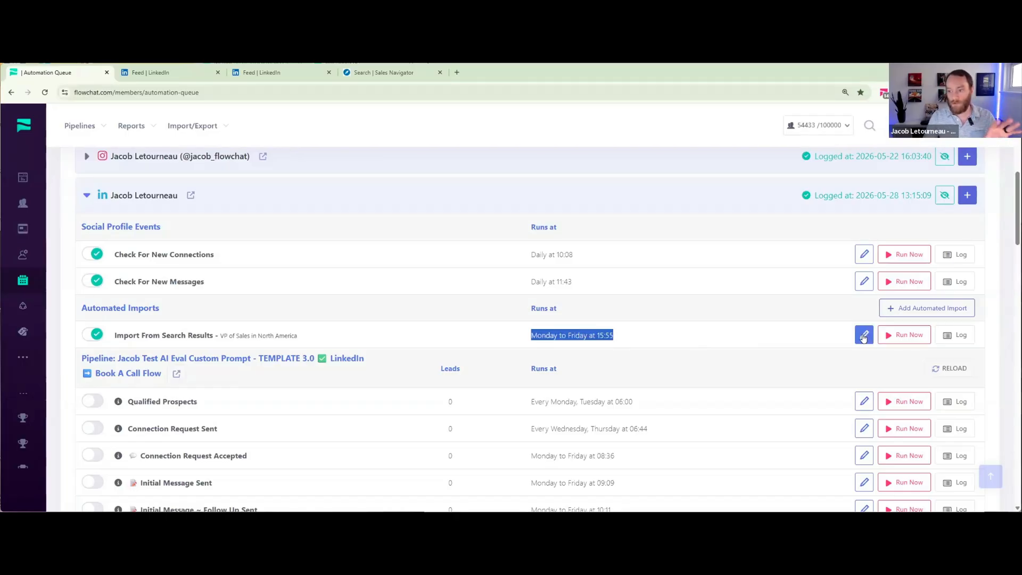
{"action": "left_click", "coordinate": [864, 337]}
{"action": "scroll", "coordinate": [373, 319], "scroll_direction": "down", "scroll_amount": 3}
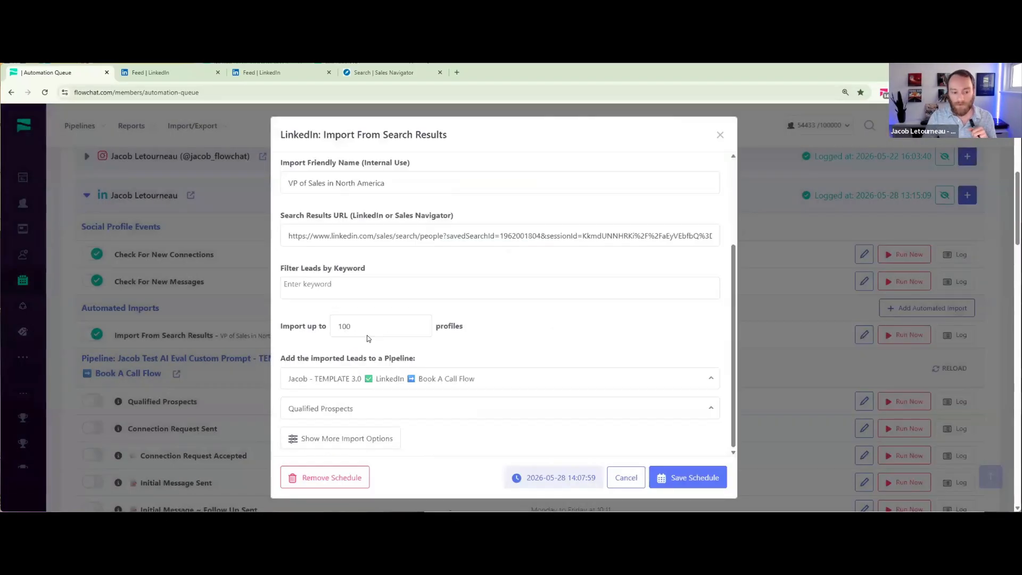
{"action": "left_click_drag", "start_coordinate": [365, 327], "coordinate": [284, 324]}
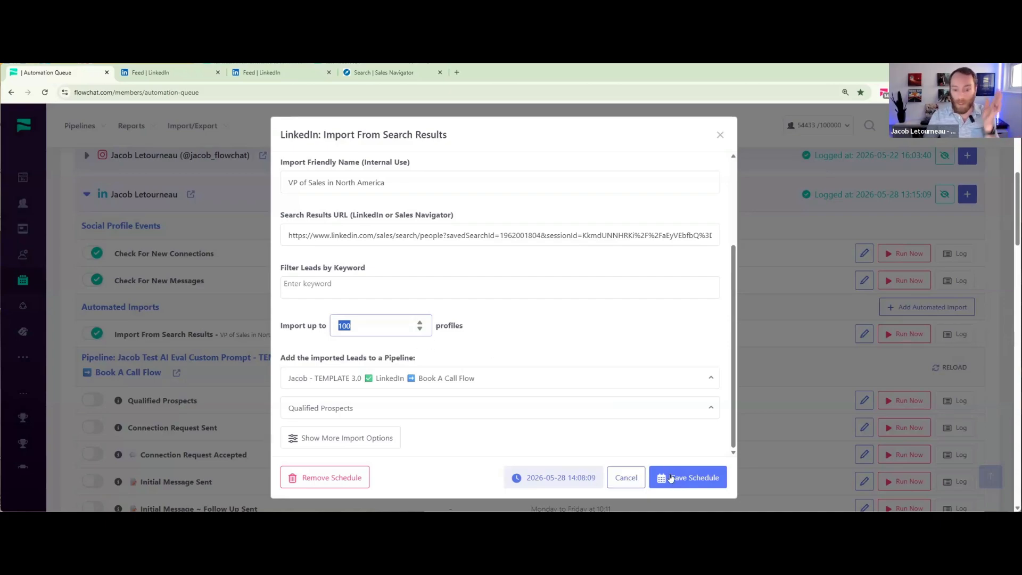
{"action": "left_click", "coordinate": [628, 482]}
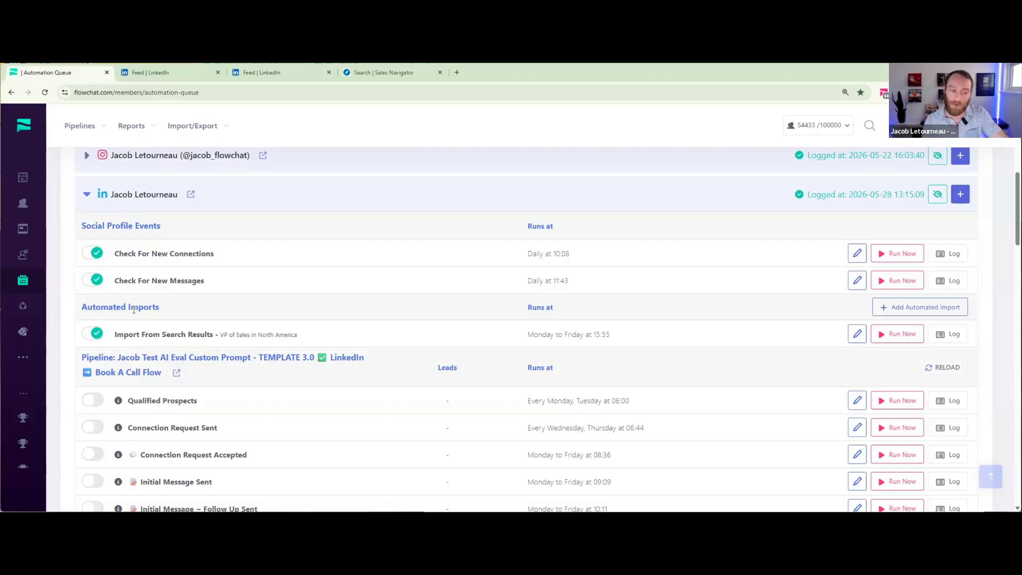
- View the automated import types available for the LinkedIn profile
{"action": "left_click", "coordinate": [930, 308]}
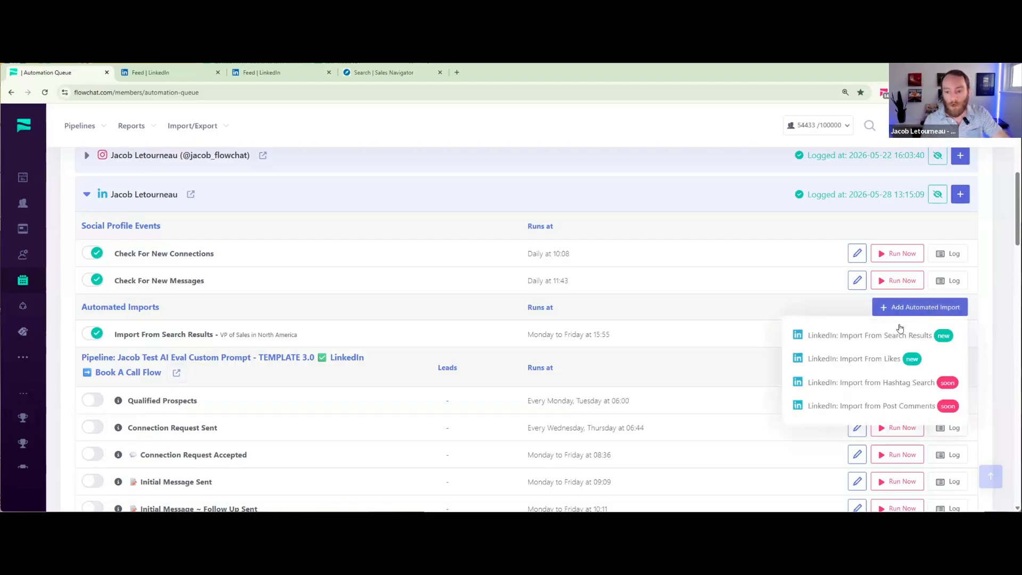
{"action": "left_click", "coordinate": [837, 335]}
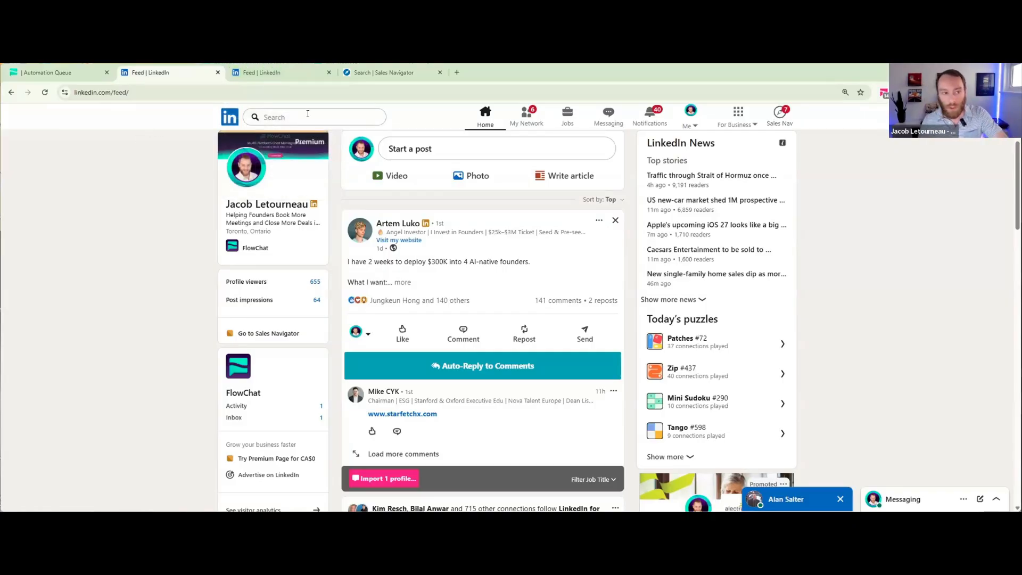
- Switch to LinkedIn, search for "Roofers", restrict the results to people, and move the import widget off the results
{"action": "left_click", "coordinate": [308, 113]}
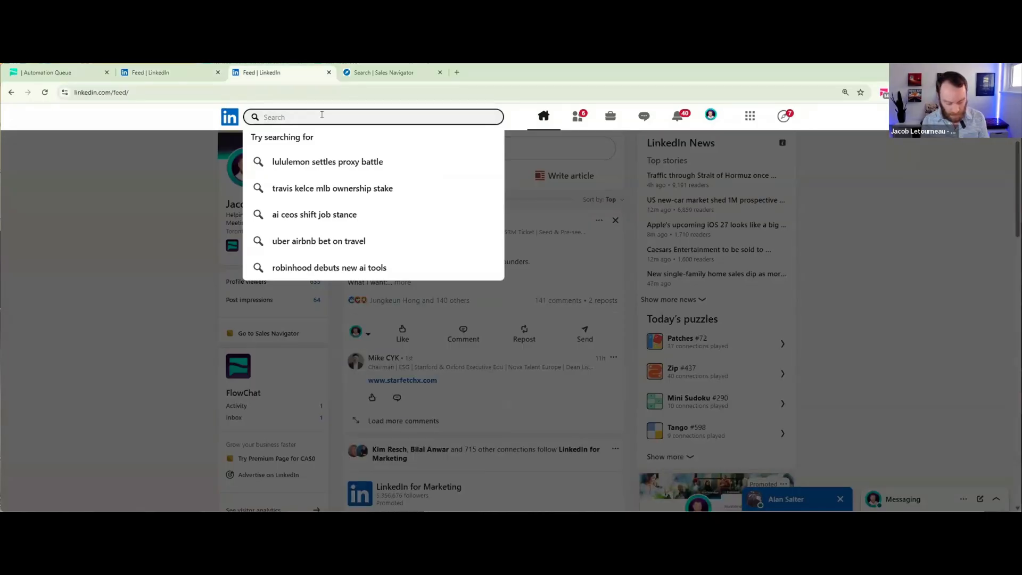
{"action": "type", "text": "Roofers"}
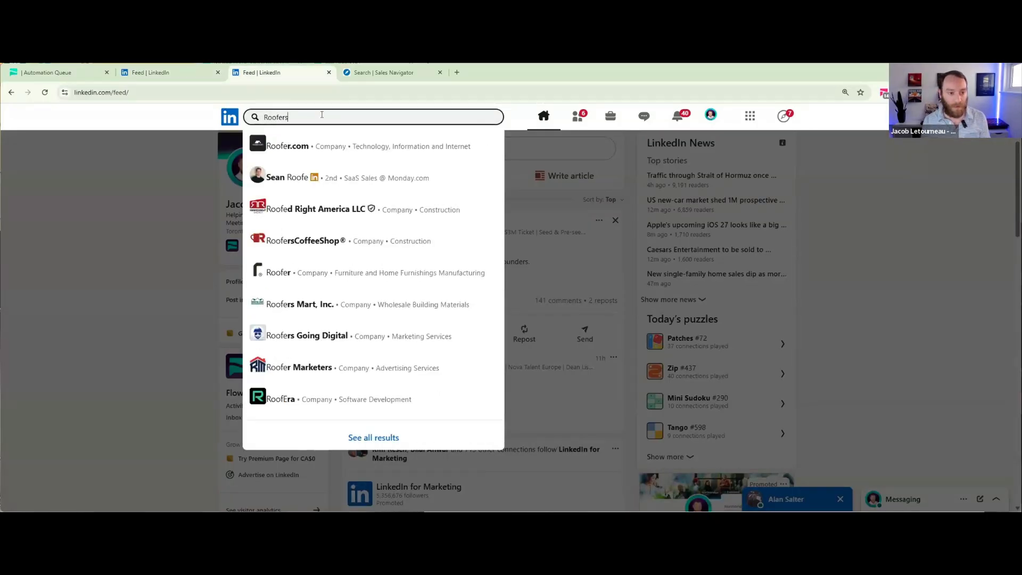
{"action": "key", "text": "Return"}
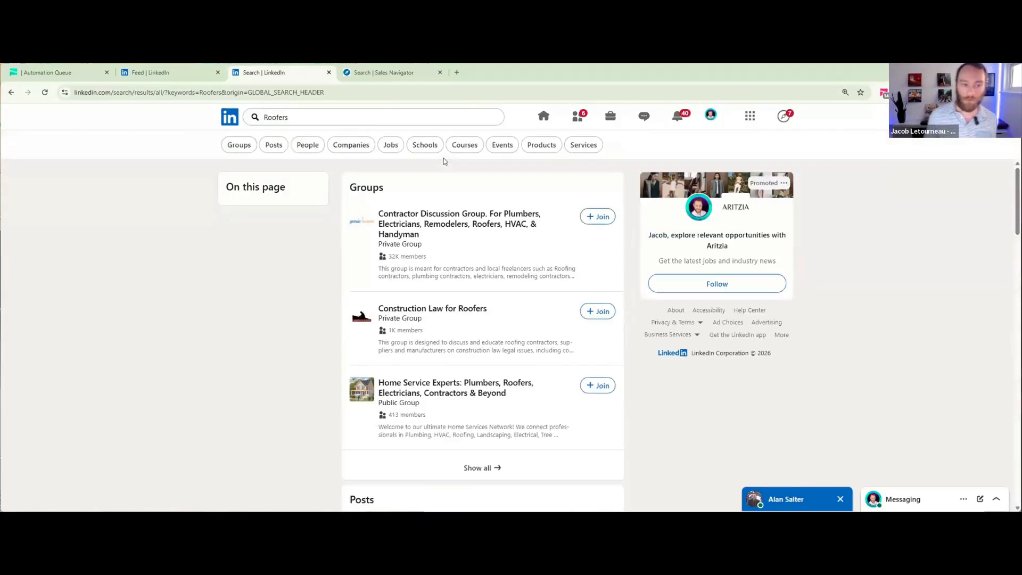
{"action": "left_click", "coordinate": [307, 147]}
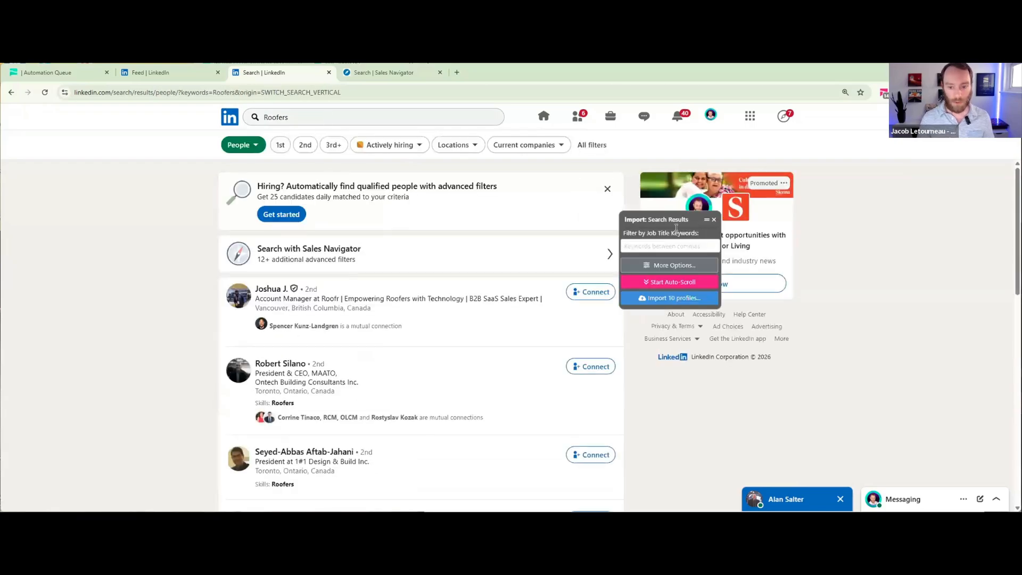
{"action": "left_click_drag", "start_coordinate": [666, 219], "coordinate": [813, 174]}
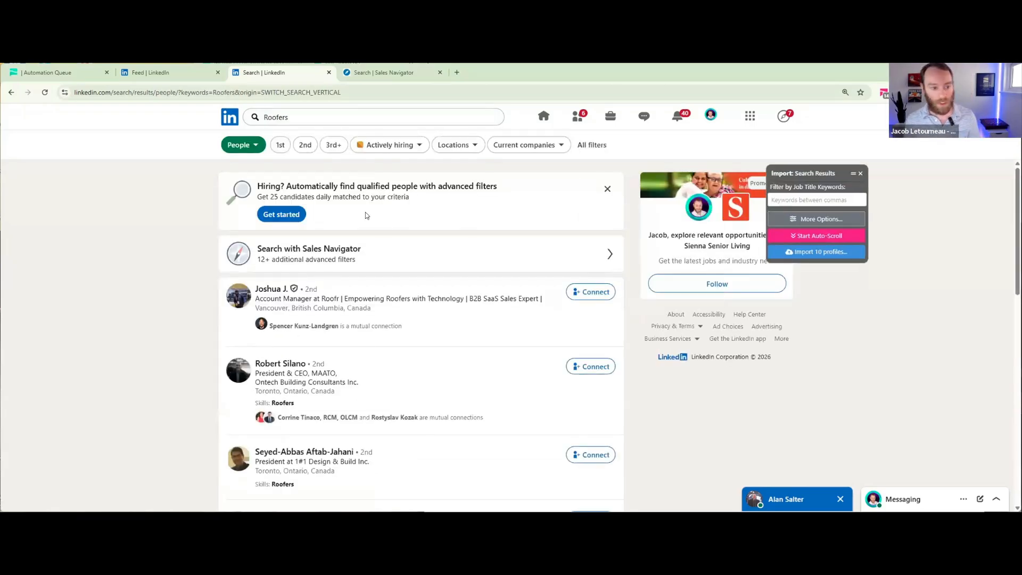
- Open the full set of people filters and select 2nd and 3rd+ connections, keeping the import widget clear of them
{"action": "left_click", "coordinate": [592, 145]}
{"action": "left_click_drag", "start_coordinate": [830, 174], "coordinate": [150, 175]}
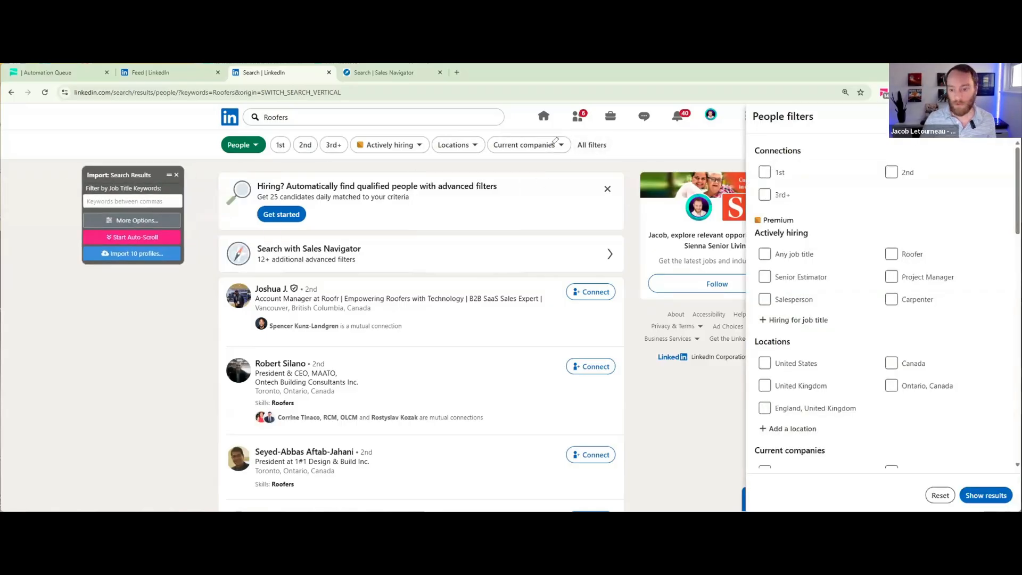
{"action": "left_click_drag", "start_coordinate": [610, 127], "coordinate": [613, 126]}
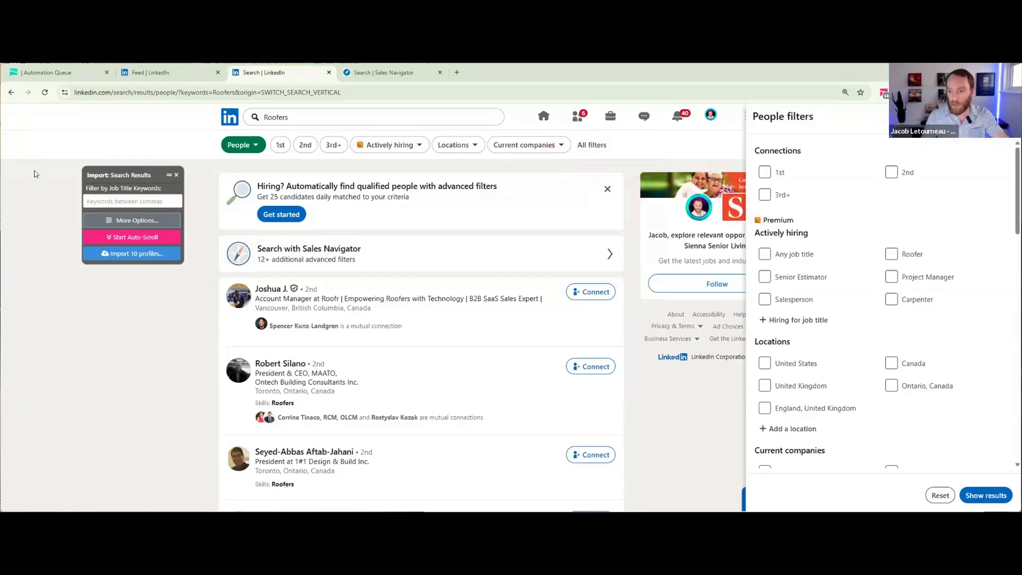
{"action": "left_click", "coordinate": [891, 173]}
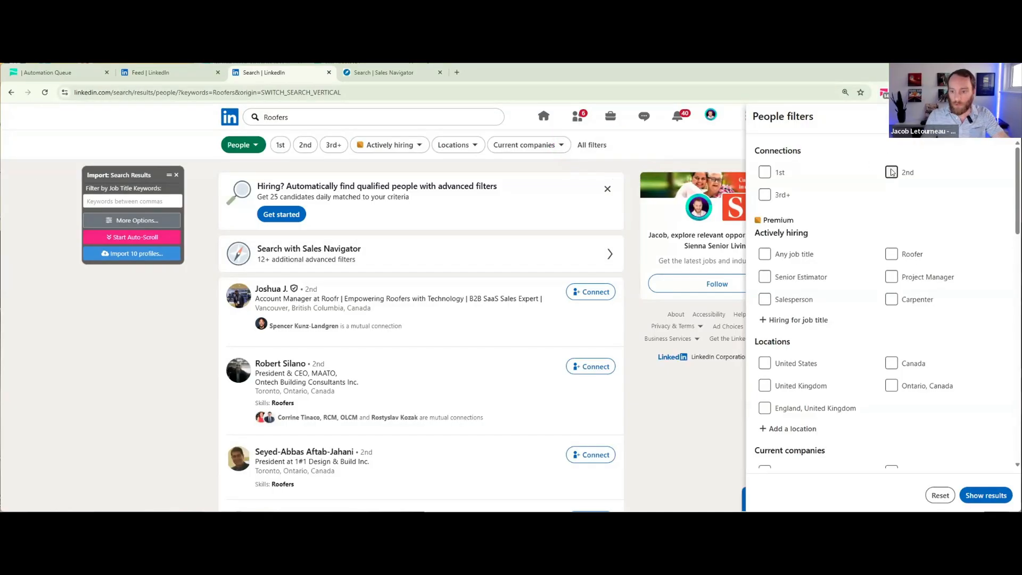
{"action": "left_click", "coordinate": [765, 195]}
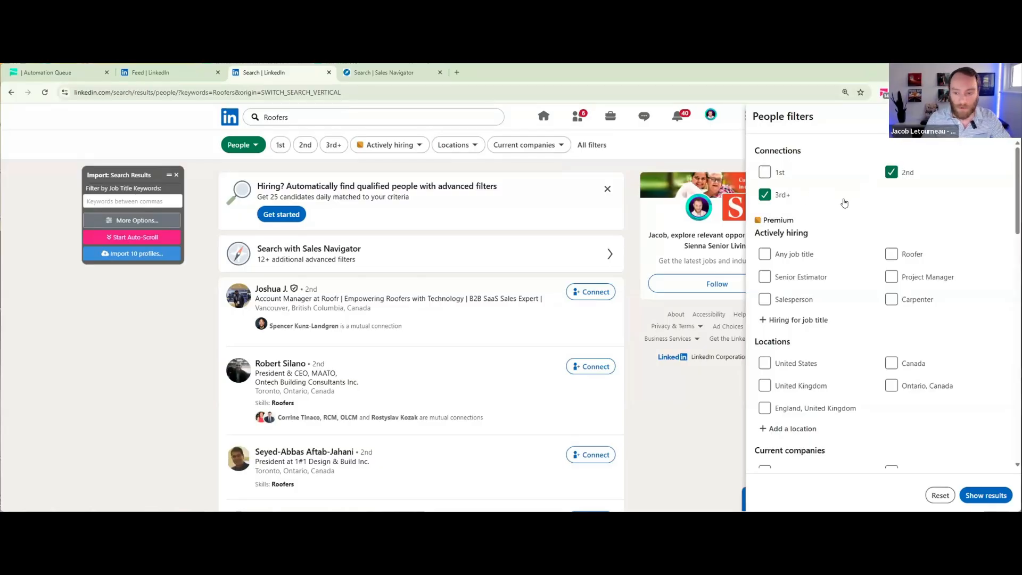
- Filter the people by the location United States and the industry Construction
{"action": "scroll", "coordinate": [844, 202], "scroll_direction": "down", "scroll_amount": 1}
{"action": "scroll", "coordinate": [844, 203], "scroll_direction": "down", "scroll_amount": 3}
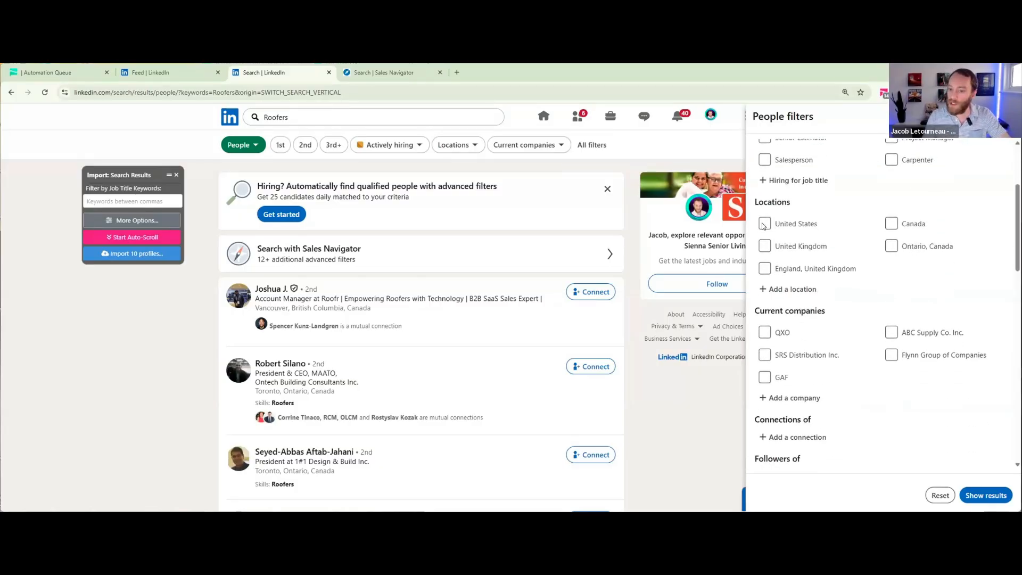
{"action": "left_click", "coordinate": [765, 223]}
{"action": "scroll", "coordinate": [833, 240], "scroll_direction": "down", "scroll_amount": 2}
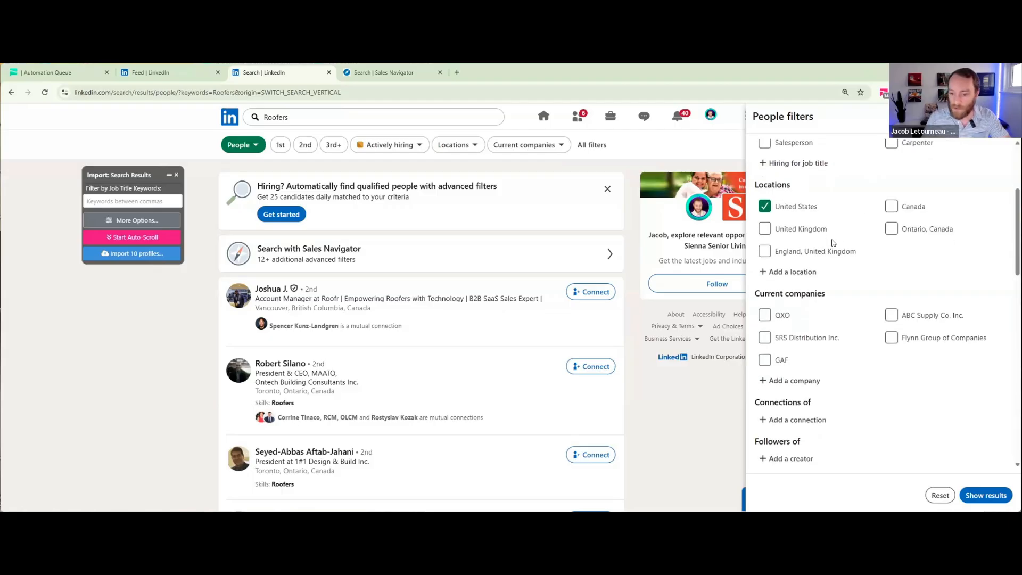
{"action": "scroll", "coordinate": [834, 240], "scroll_direction": "down", "scroll_amount": 4}
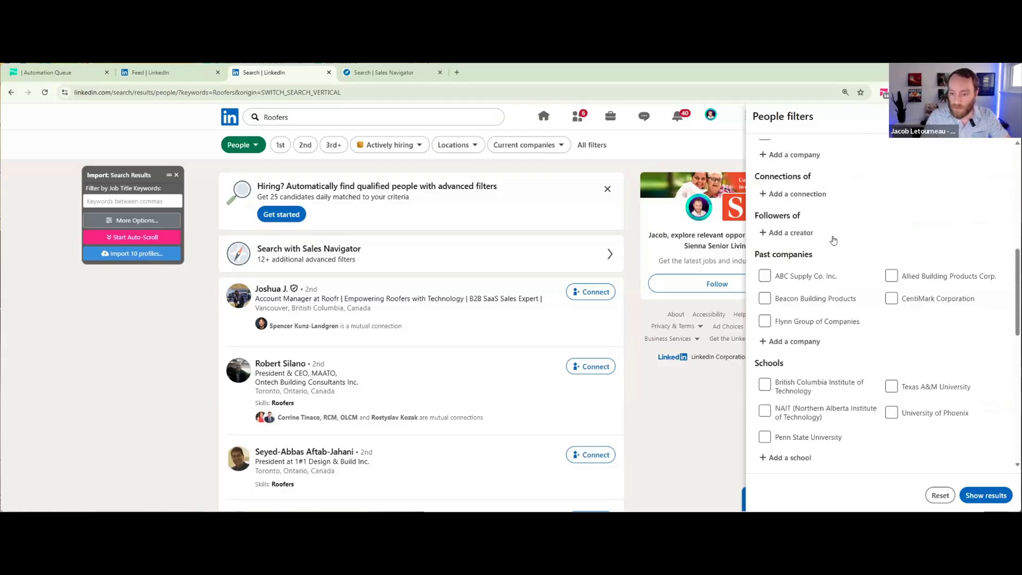
{"action": "scroll", "coordinate": [833, 240], "scroll_direction": "down", "scroll_amount": 4}
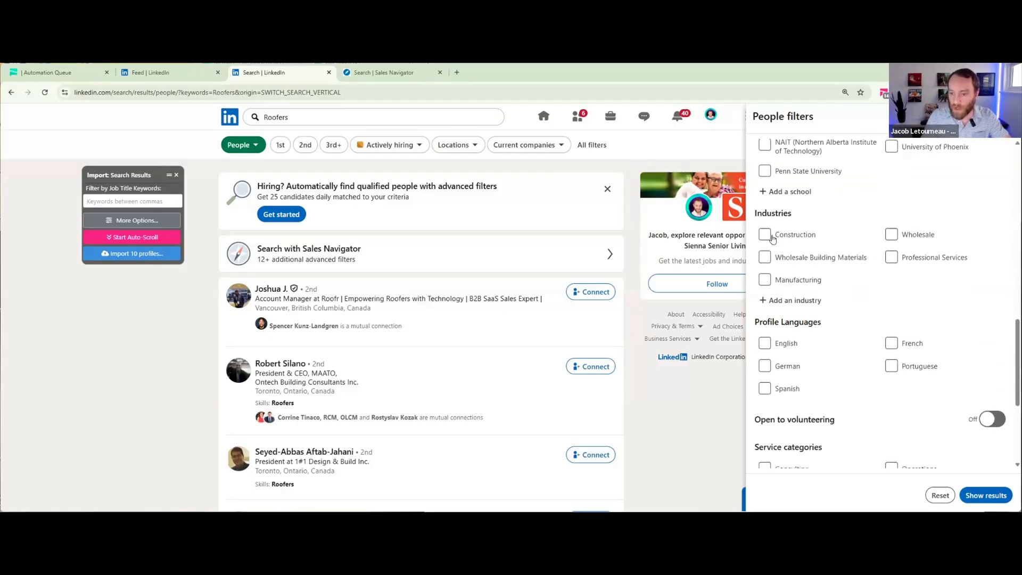
{"action": "left_click", "coordinate": [764, 232]}
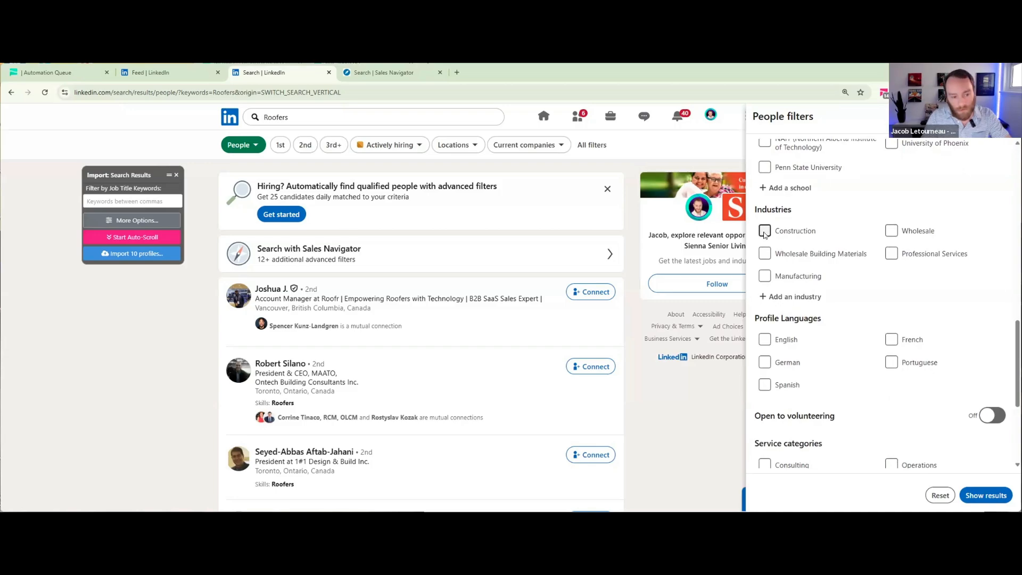
- Set the title keyword to "Owner" and show the filtered people results
{"action": "scroll", "coordinate": [822, 219], "scroll_direction": "down", "scroll_amount": 1}
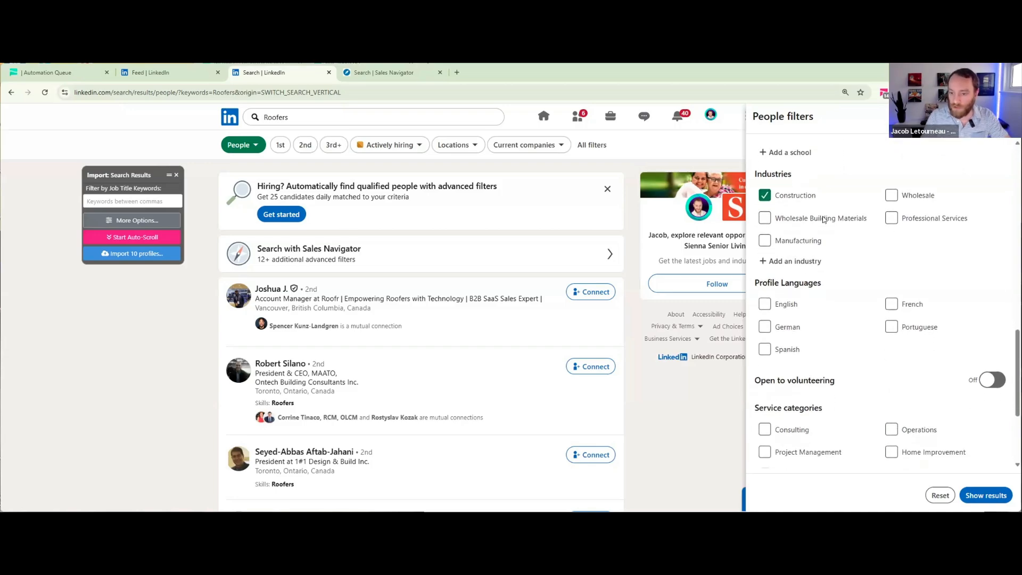
{"action": "scroll", "coordinate": [823, 219], "scroll_direction": "down", "scroll_amount": 3}
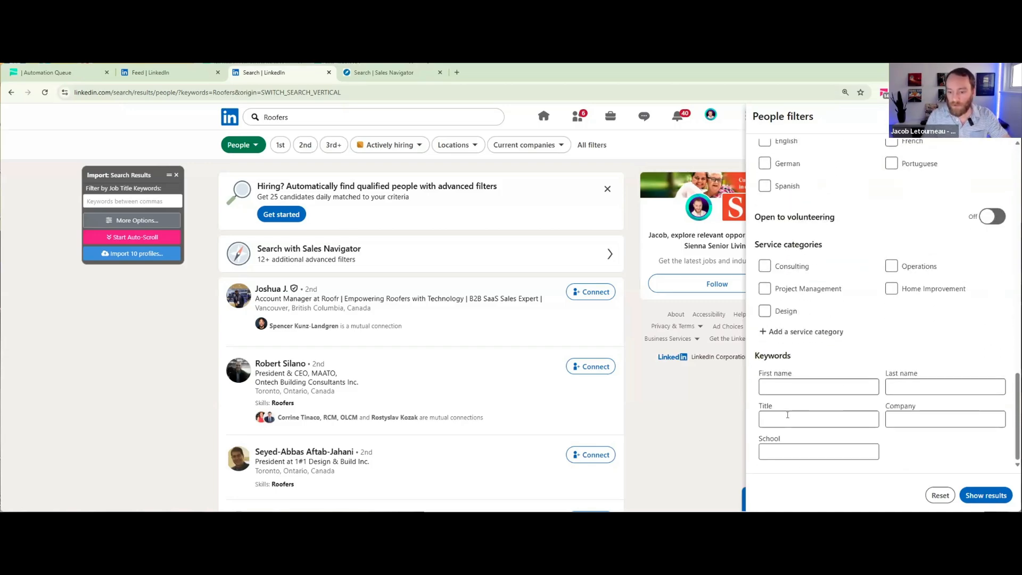
{"action": "left_click", "coordinate": [787, 419]}
{"action": "type", "text": "Own"}
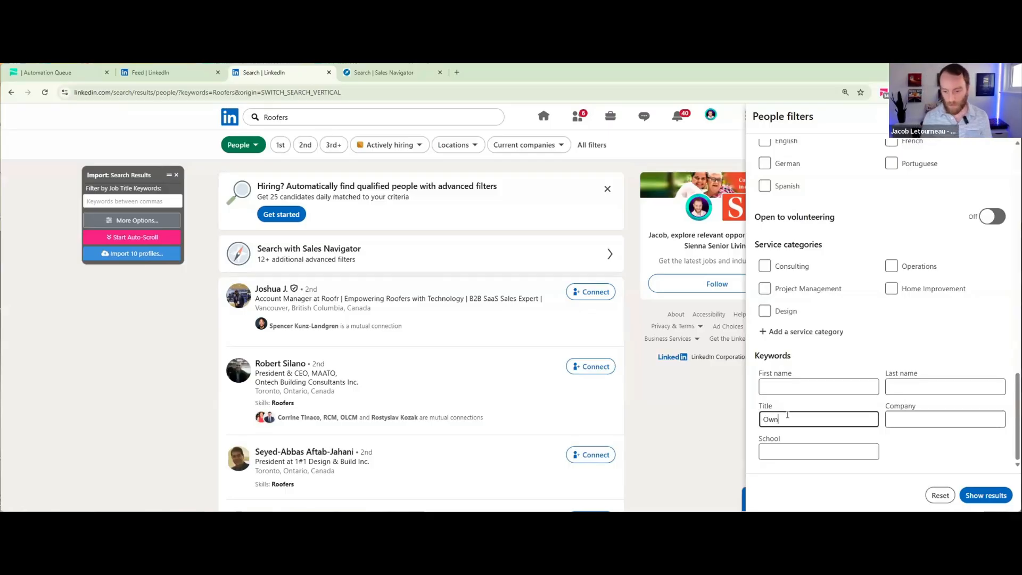
{"action": "type", "text": "er"}
{"action": "left_click_drag", "start_coordinate": [769, 413], "coordinate": [862, 426]}
{"action": "left_click", "coordinate": [762, 414]}
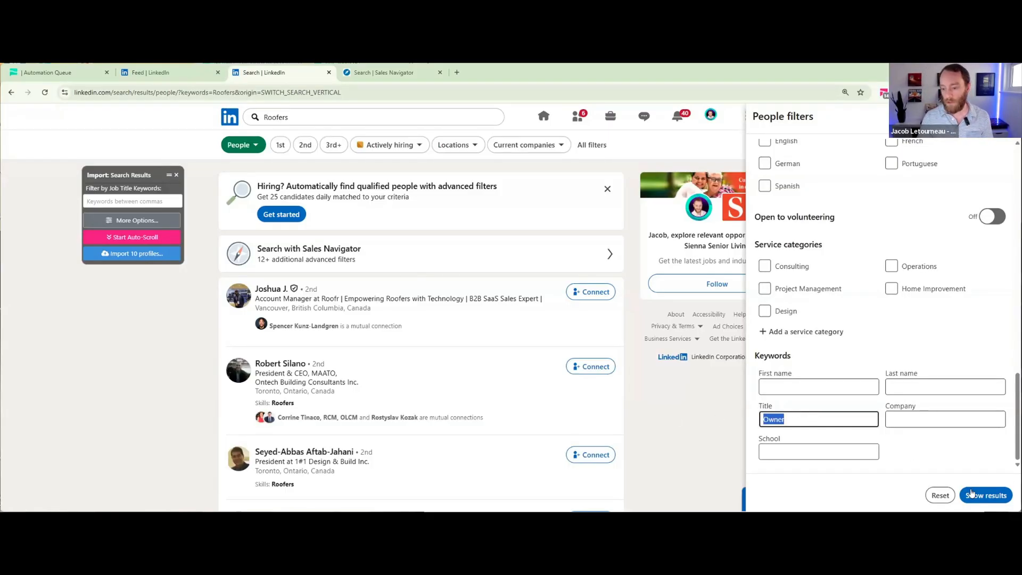
{"action": "left_click", "coordinate": [974, 494]}
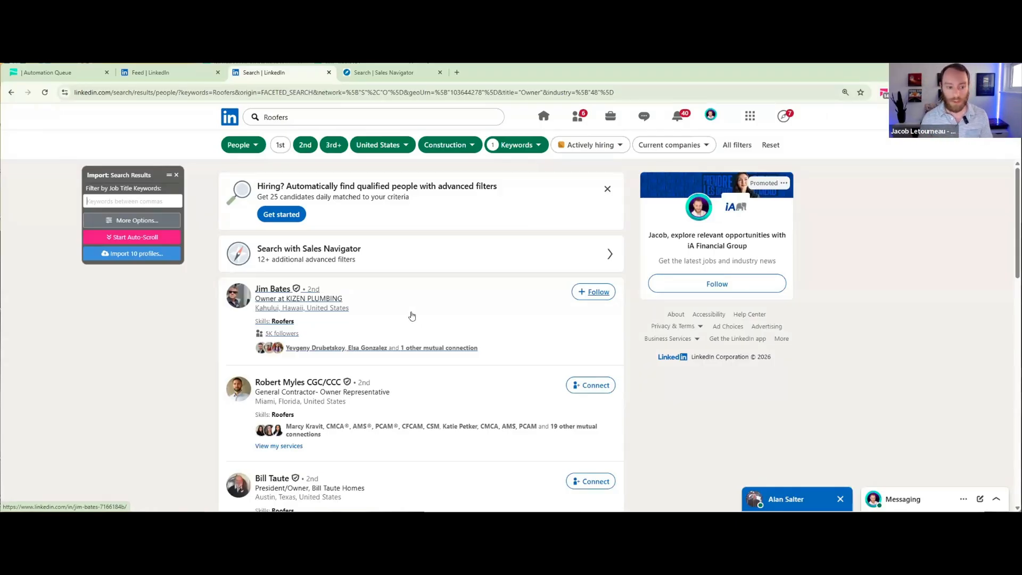
- Look over the filtered roofing owners and copy the full URL of the search results page
{"action": "scroll", "coordinate": [414, 316], "scroll_direction": "down", "scroll_amount": 1}
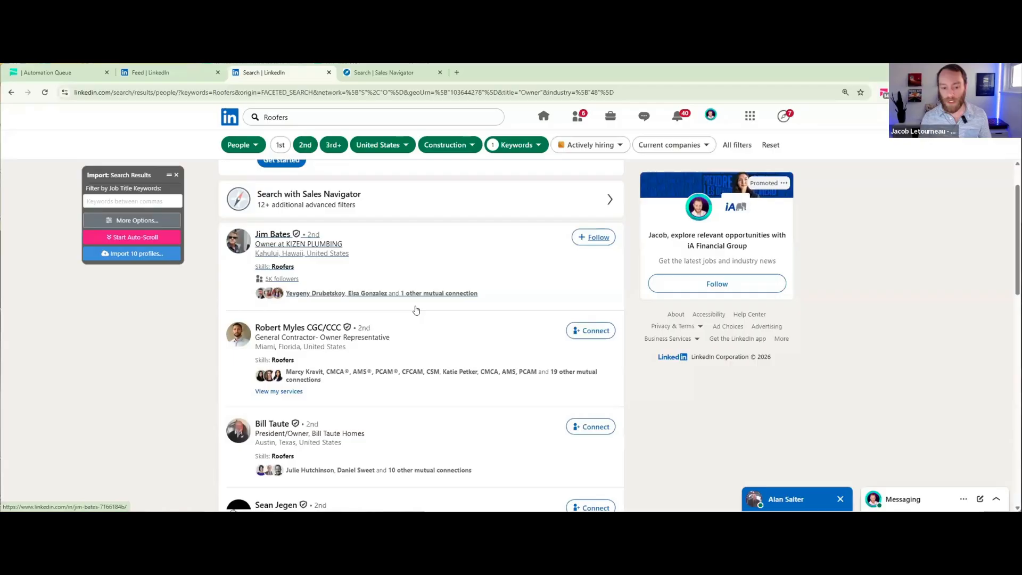
{"action": "scroll", "coordinate": [380, 332], "scroll_direction": "down", "scroll_amount": 1}
{"action": "scroll", "coordinate": [124, 237], "scroll_direction": "up", "scroll_amount": 3}
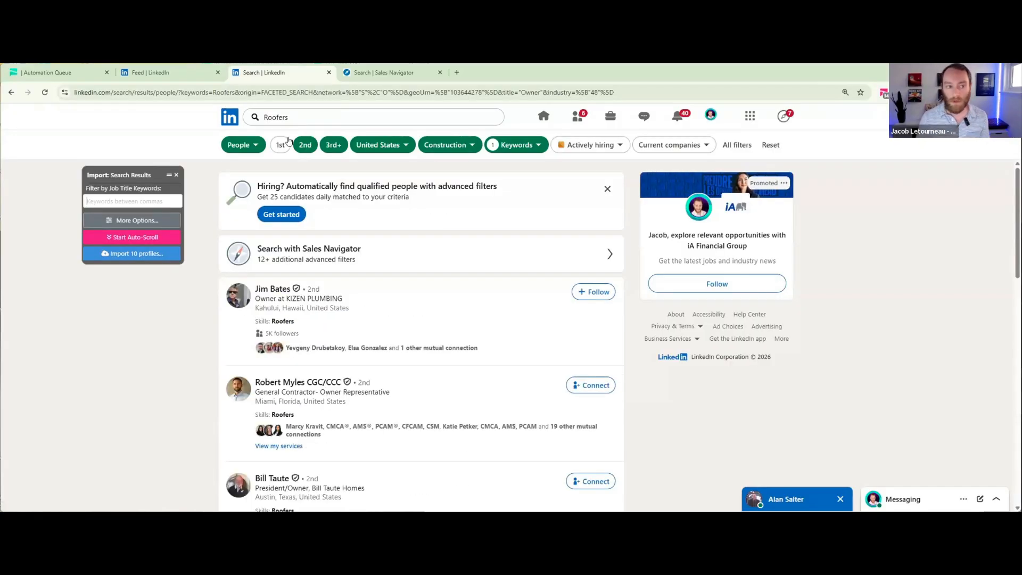
{"action": "left_click", "coordinate": [637, 91]}
{"action": "left_click", "coordinate": [660, 92]}
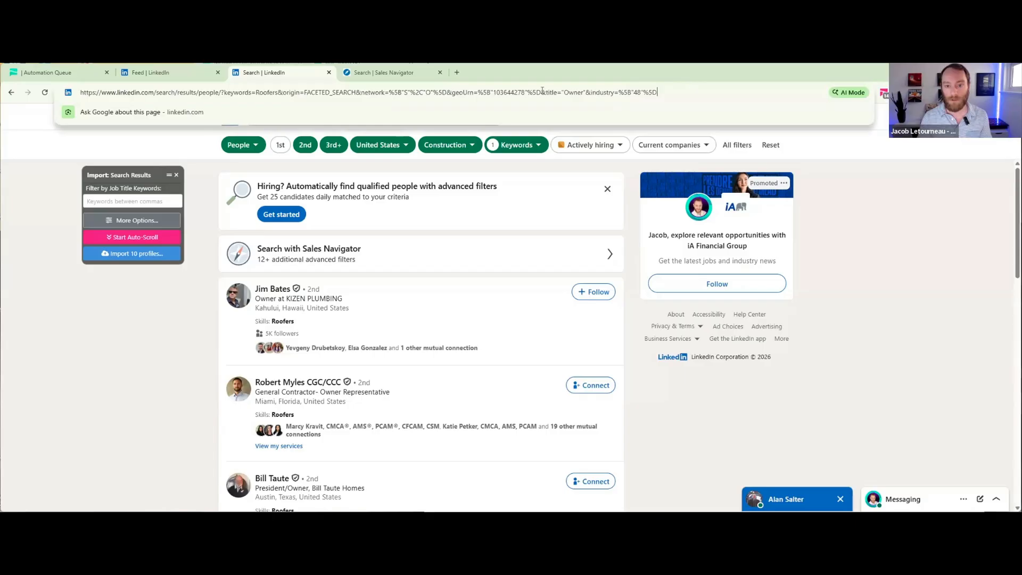
{"action": "left_click_drag", "start_coordinate": [660, 92], "coordinate": [70, 100]}
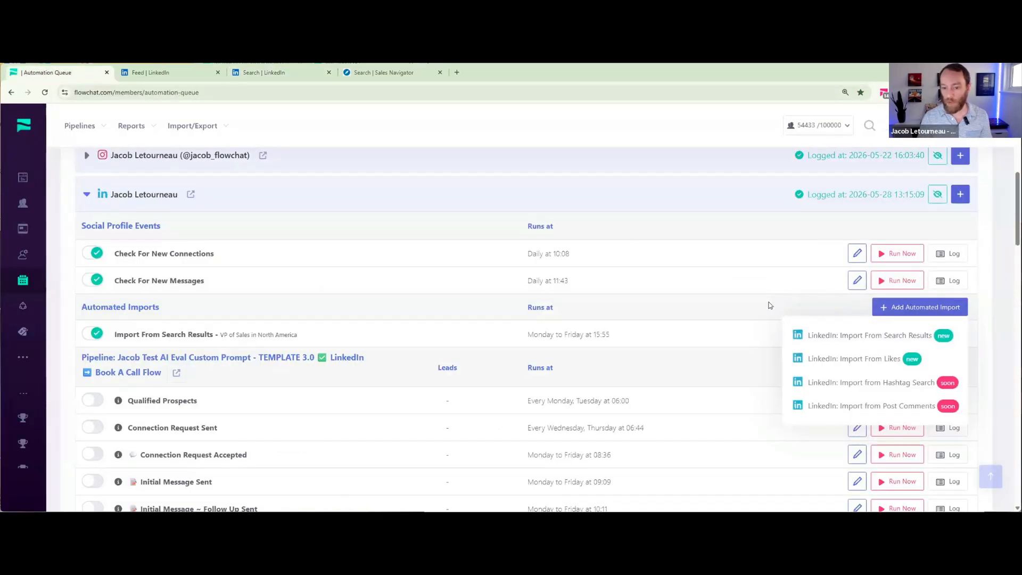
- Switch back to FlowChat's Automation Queue and open a new automated LinkedIn import from search results
{"action": "left_click_drag", "start_coordinate": [983, 304], "coordinate": [965, 298]}
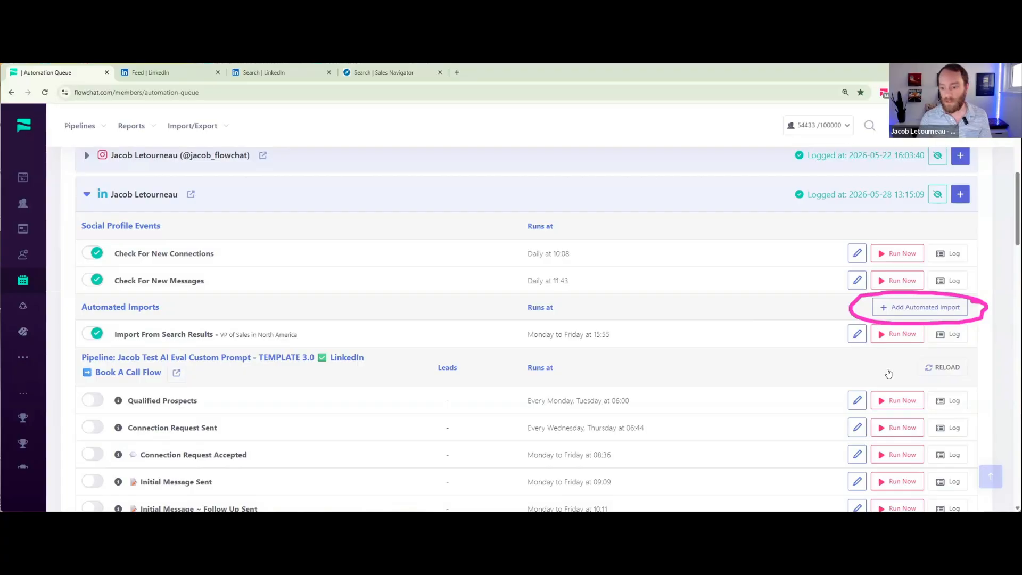
{"action": "mouse_move", "coordinate": [920, 308]}
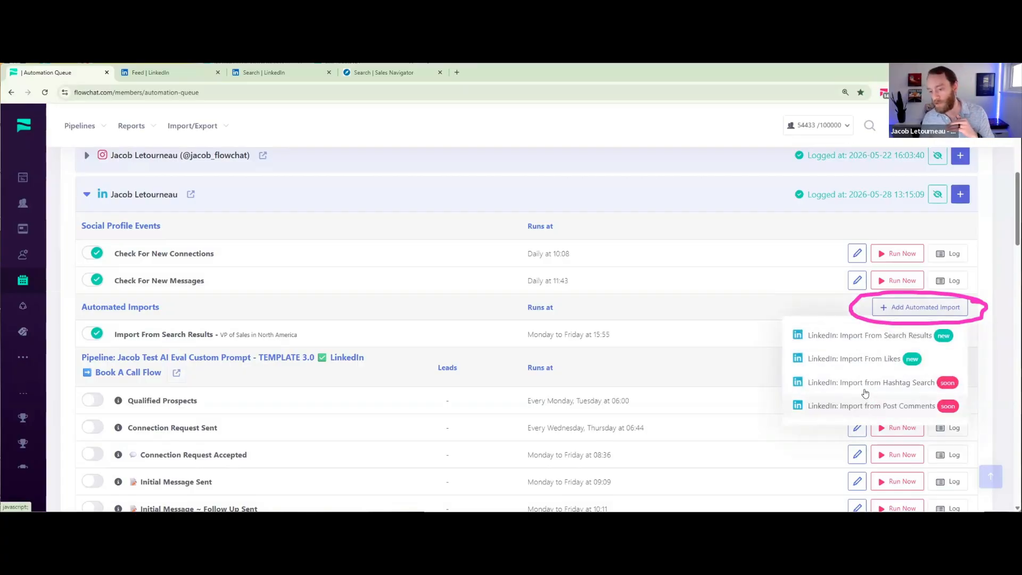
{"action": "left_click", "coordinate": [855, 336]}
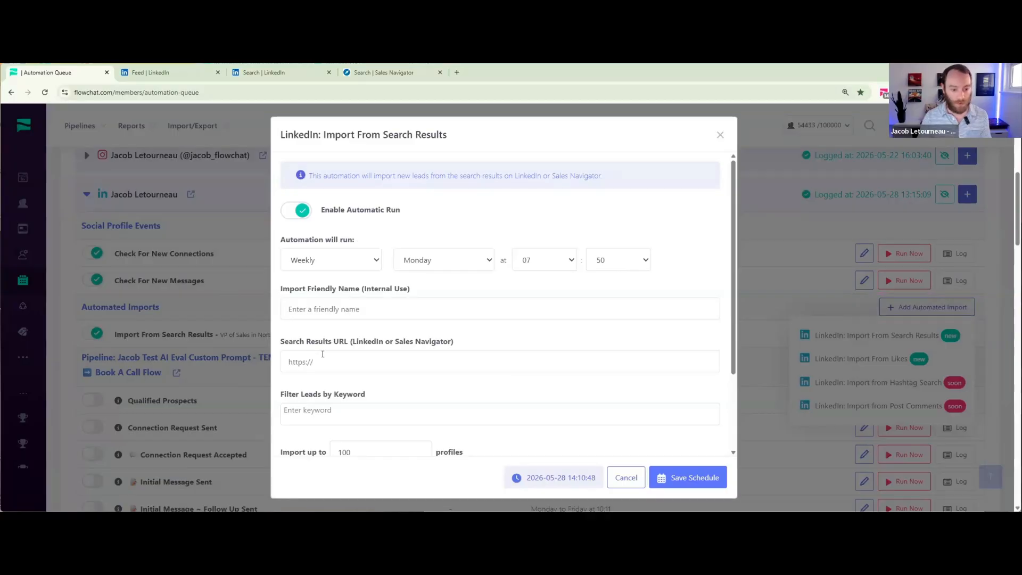
- Paste the copied LinkedIn people search link as the search results URL of the import
{"action": "left_click", "coordinate": [490, 347]}
{"action": "left_click_drag", "start_coordinate": [468, 345], "coordinate": [276, 346]}
{"action": "left_click", "coordinate": [345, 364]}
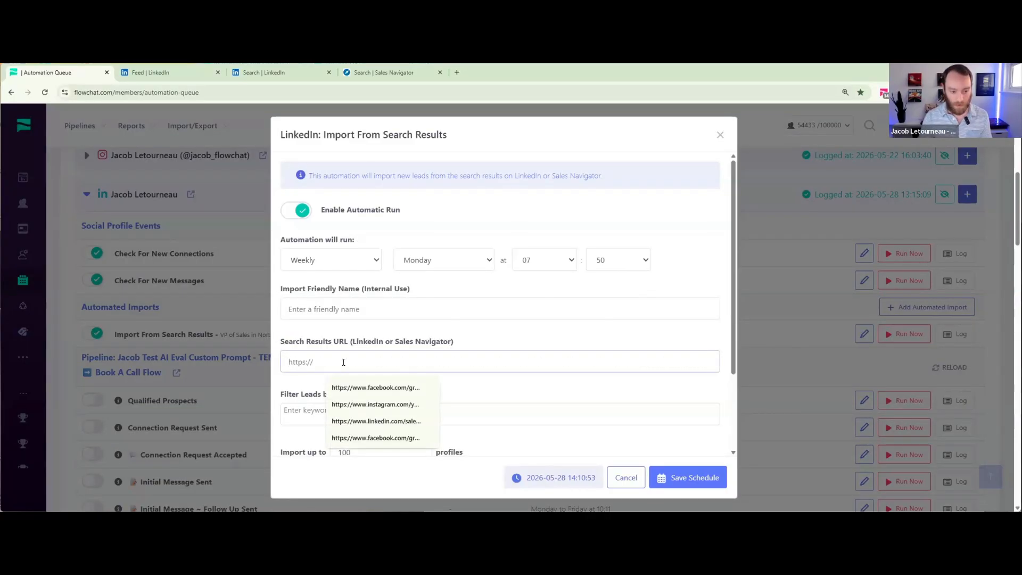
{"action": "key", "text": "ctrl+v"}
{"action": "key", "text": "ctrl+a"}
{"action": "key", "text": "ctrl+c"}
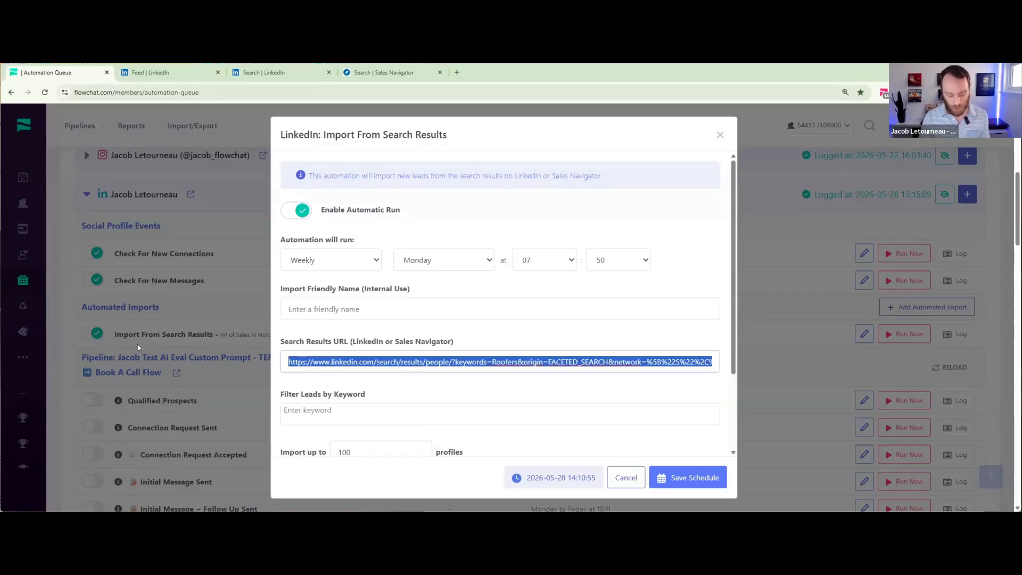
{"action": "key", "text": "BackSpace"}
{"action": "right_click", "coordinate": [306, 365]}
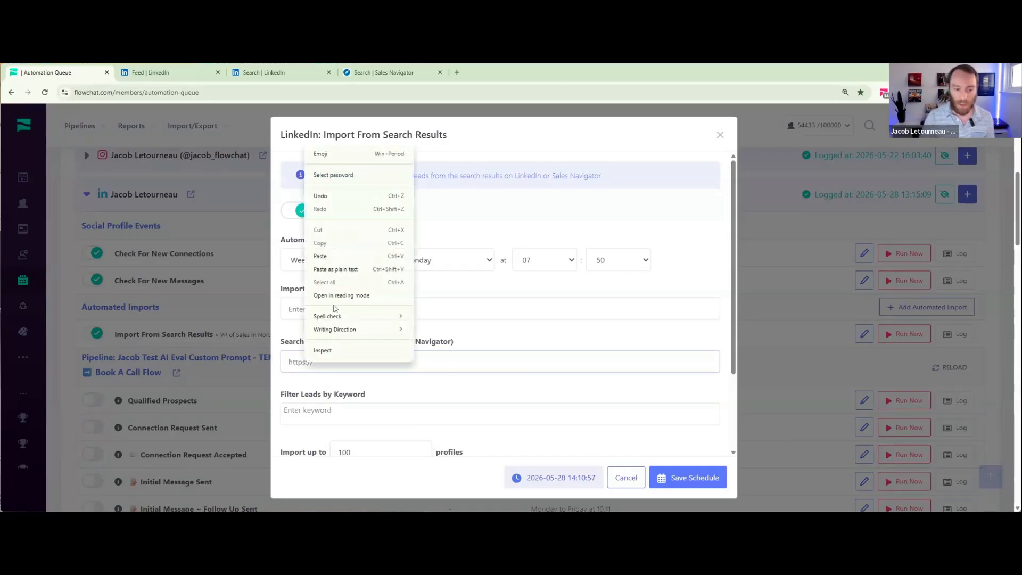
{"action": "left_click", "coordinate": [332, 255]}
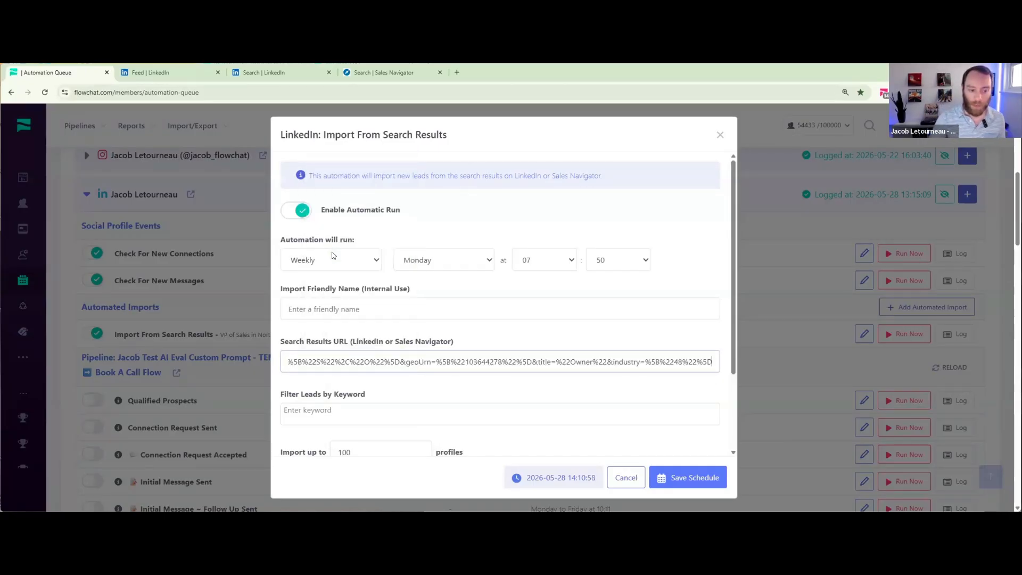
- Enter "Owners of Roofing companies in the US" as the import's friendly name
{"action": "left_click", "coordinate": [367, 313]}
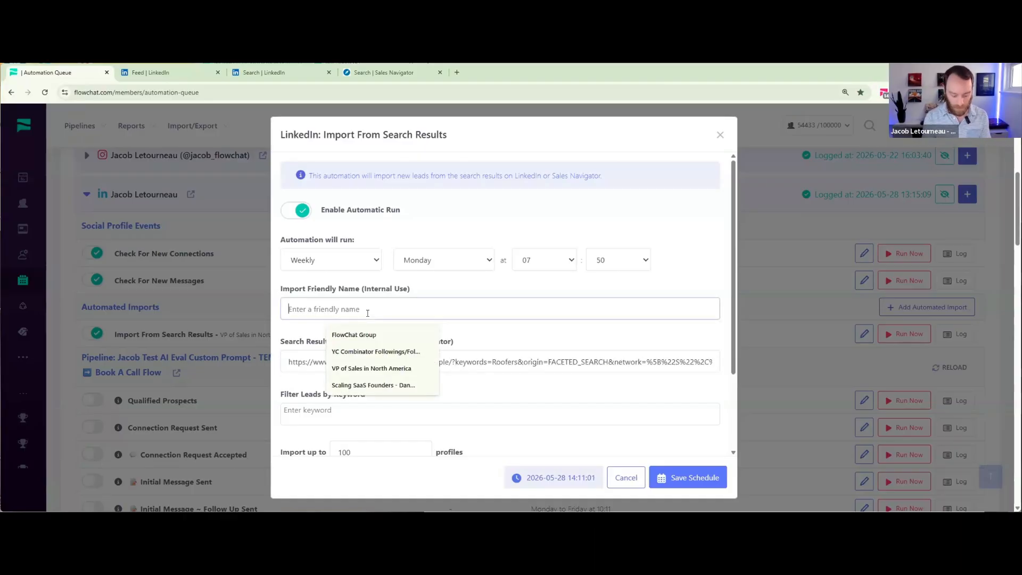
{"action": "type", "text": "Owners of Roo"}
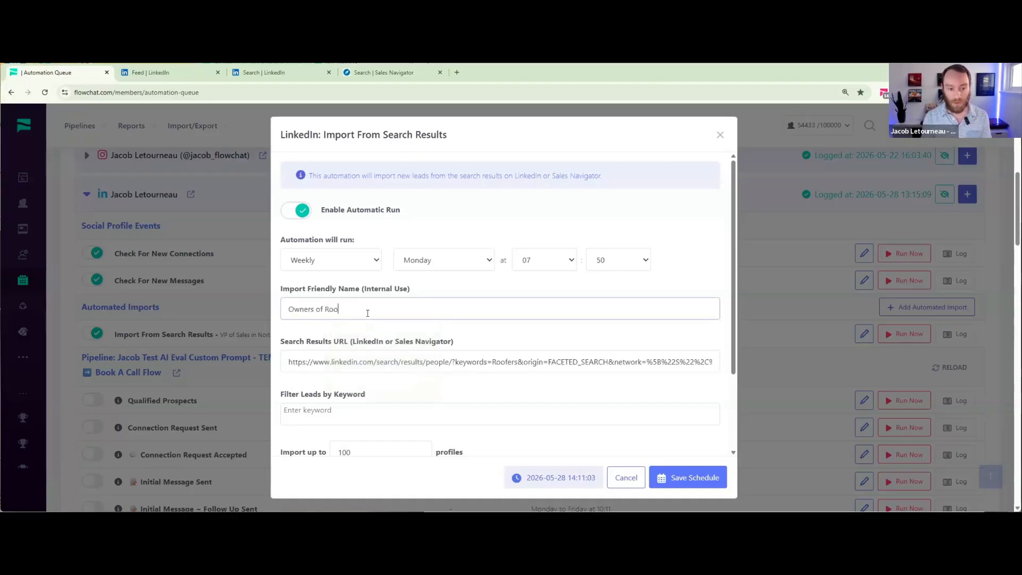
{"action": "type", "text": "fing companies "}
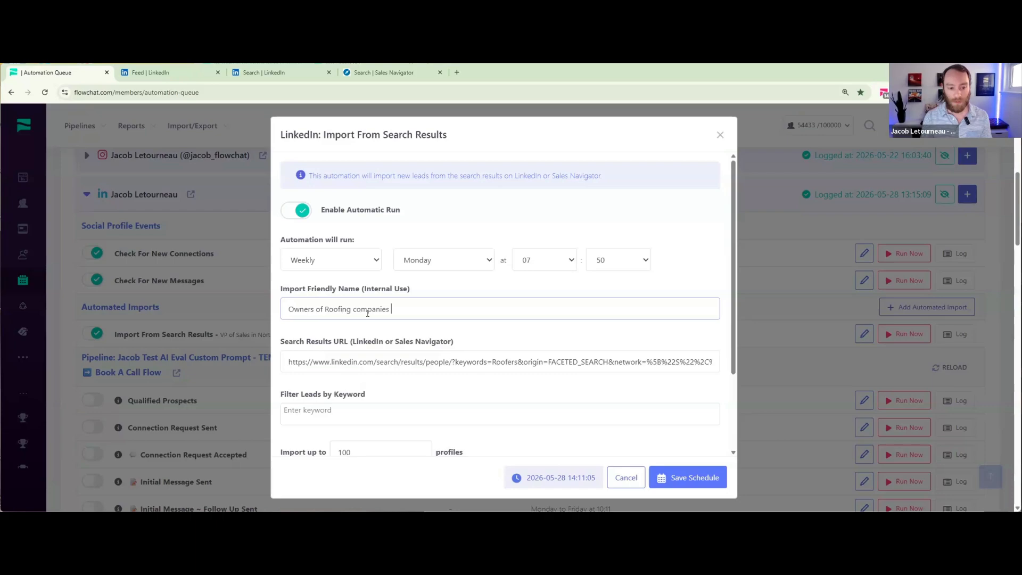
{"action": "type", "text": "in the US"}
- Try the Daily and Workdays run frequencies, and set the automation to a Custom schedule with selectable week days
{"action": "scroll", "coordinate": [377, 233], "scroll_direction": "down", "scroll_amount": 1}
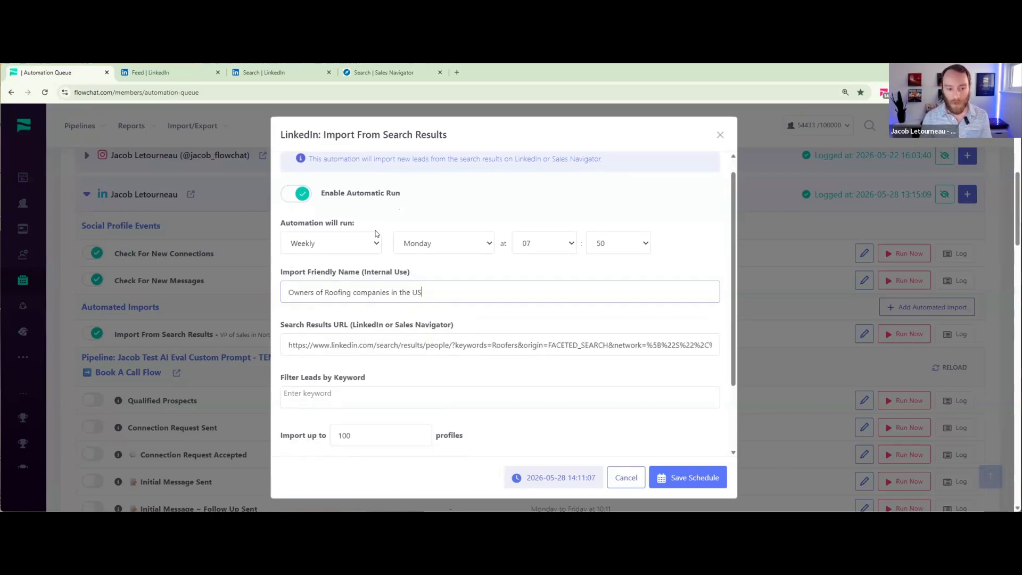
{"action": "scroll", "coordinate": [377, 234], "scroll_direction": "up", "scroll_amount": 1}
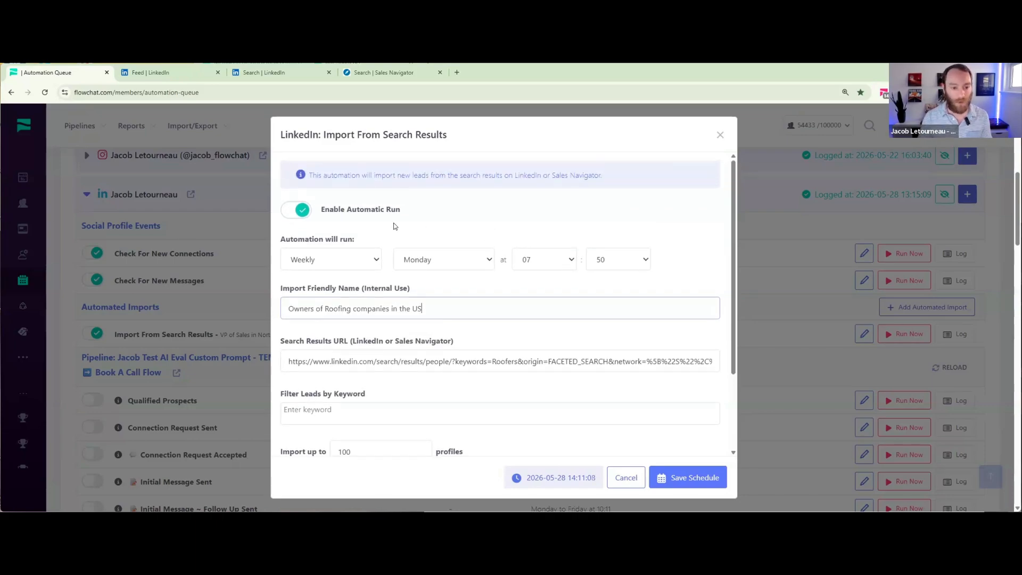
{"action": "mouse_move", "coordinate": [440, 230]}
{"action": "left_mouse_down"}
{"action": "mouse_move", "coordinate": [642, 281]}
{"action": "mouse_move", "coordinate": [408, 205]}
{"action": "mouse_move", "coordinate": [368, 219]}
{"action": "left_mouse_up"}
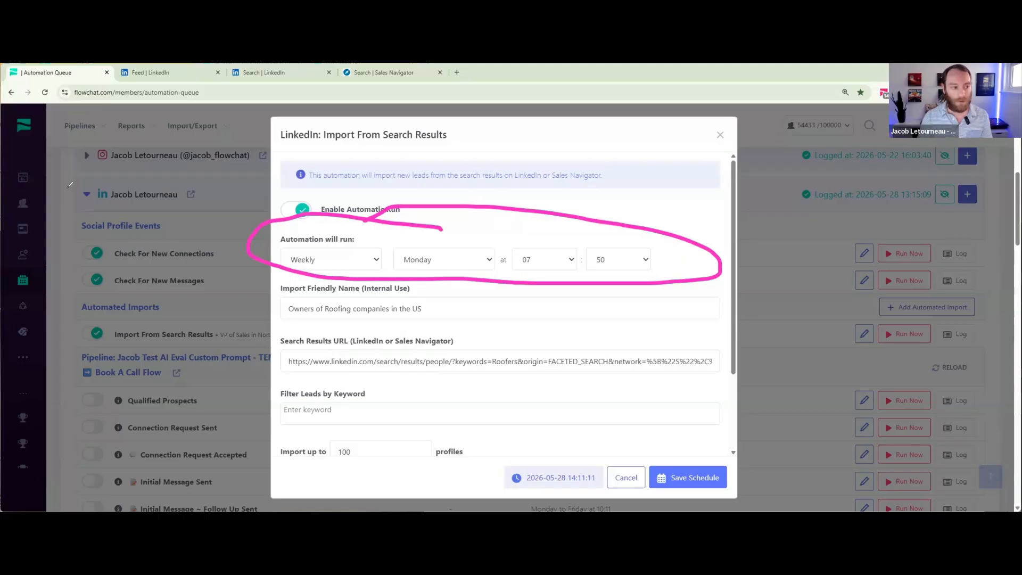
{"action": "left_click", "coordinate": [330, 259]}
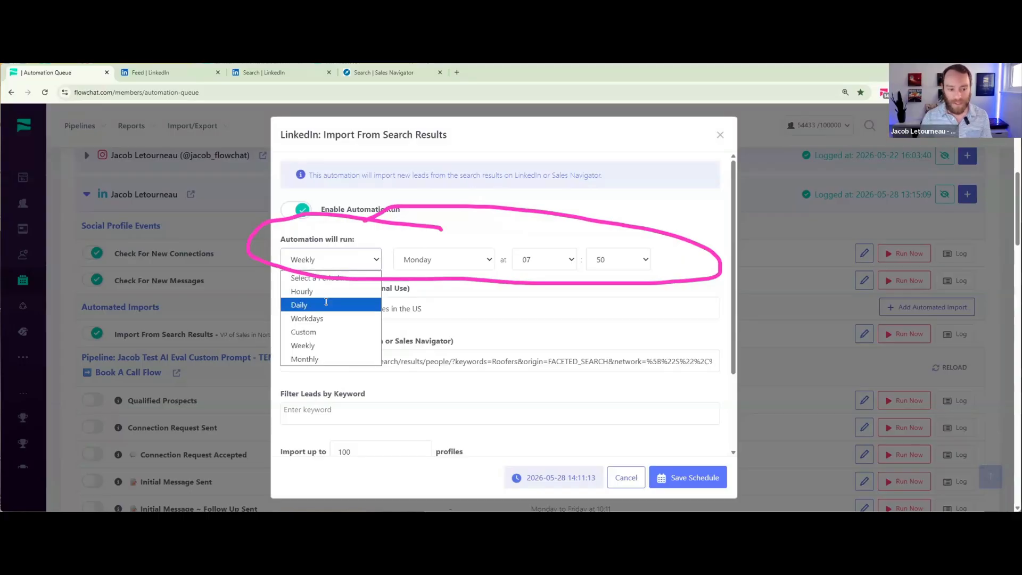
{"action": "left_click", "coordinate": [324, 305]}
{"action": "left_click", "coordinate": [330, 262]}
{"action": "left_click", "coordinate": [315, 318]}
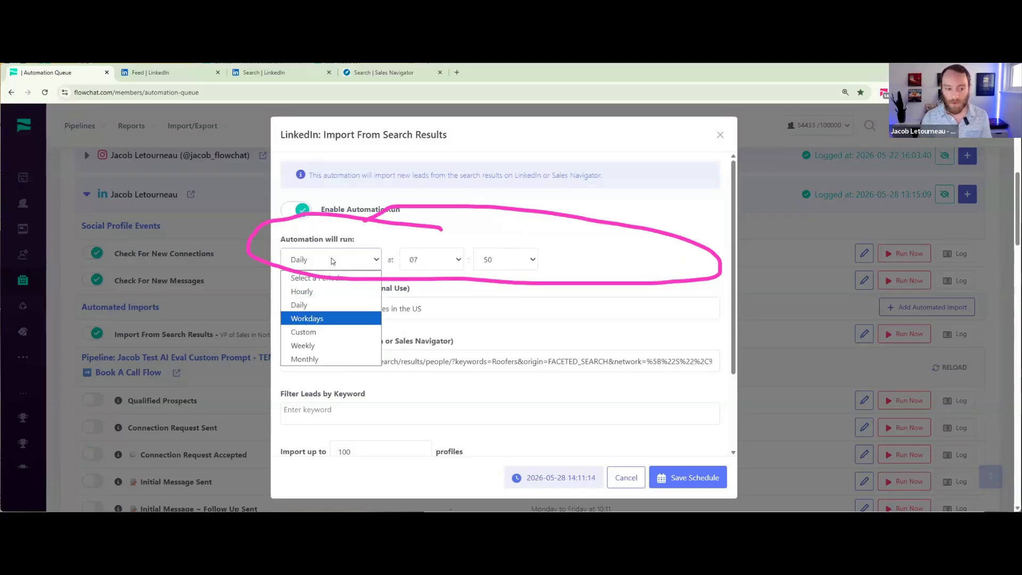
{"action": "left_click", "coordinate": [331, 258]}
{"action": "left_click", "coordinate": [324, 332]}
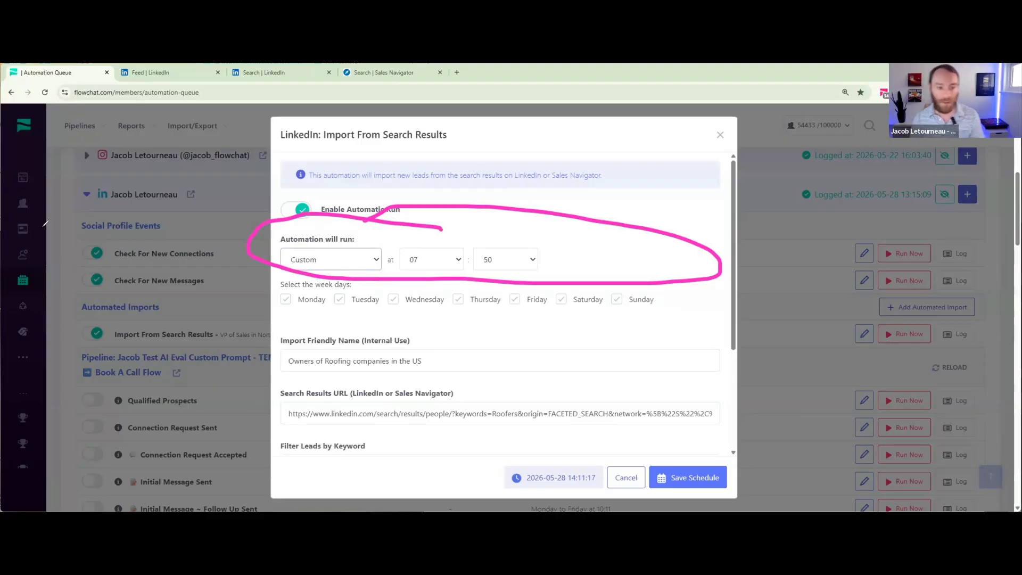
{"action": "left_click", "coordinate": [371, 285]}
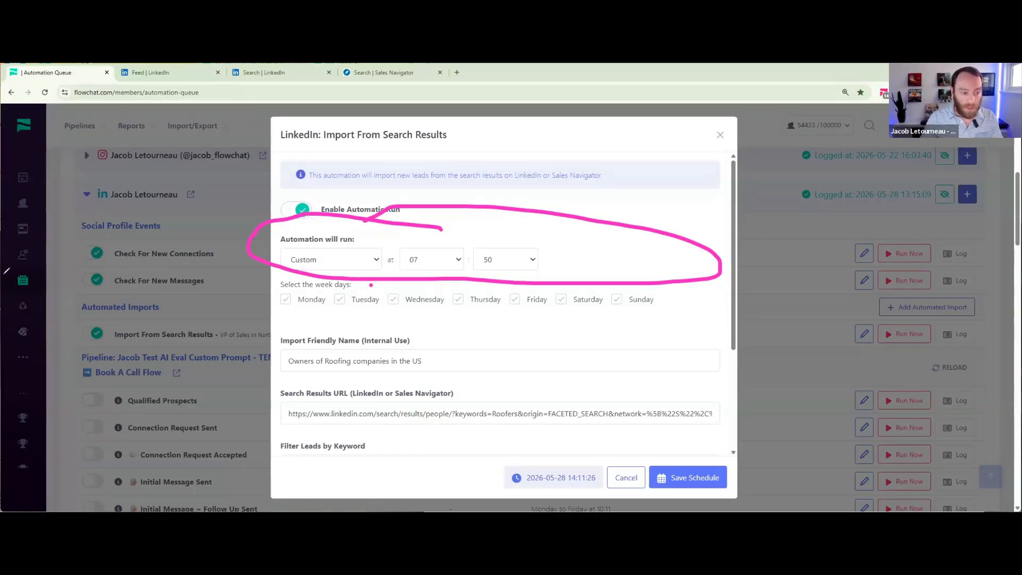
{"action": "left_click", "coordinate": [5, 274]}
{"action": "left_click", "coordinate": [373, 282]}
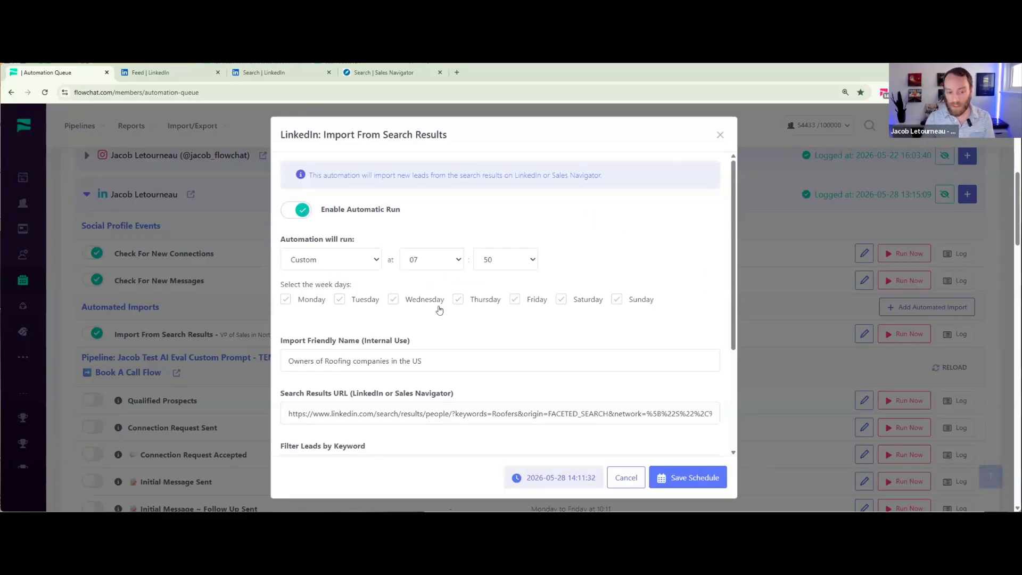
- Limit the import to 50 profiles and exclude Saturday and Sunday from the run days
{"action": "scroll", "coordinate": [439, 310], "scroll_direction": "down", "scroll_amount": 2}
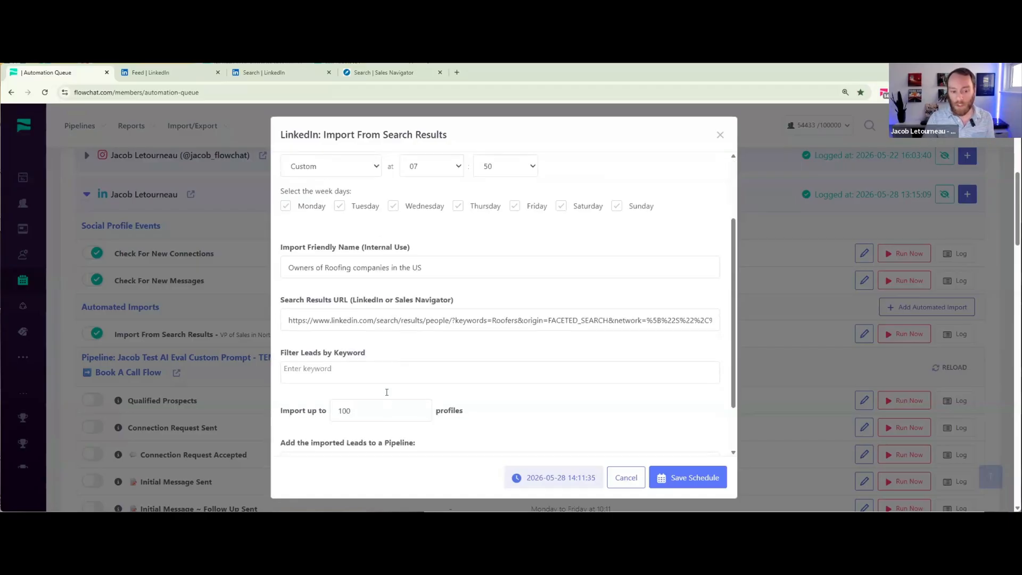
{"action": "scroll", "coordinate": [365, 373], "scroll_direction": "down", "scroll_amount": 1}
{"action": "left_click_drag", "start_coordinate": [358, 365], "coordinate": [284, 362]}
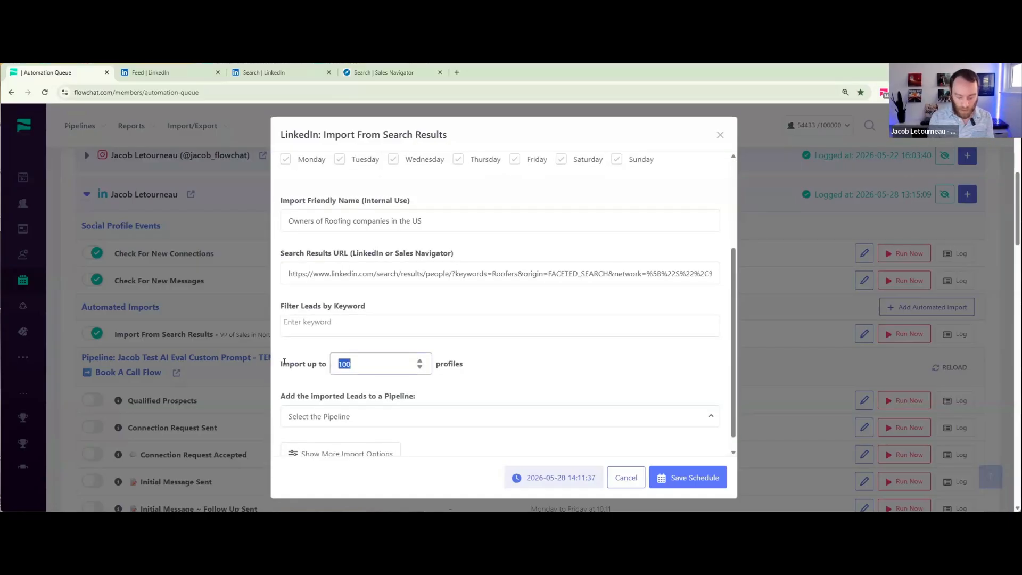
{"action": "type", "text": "53"}
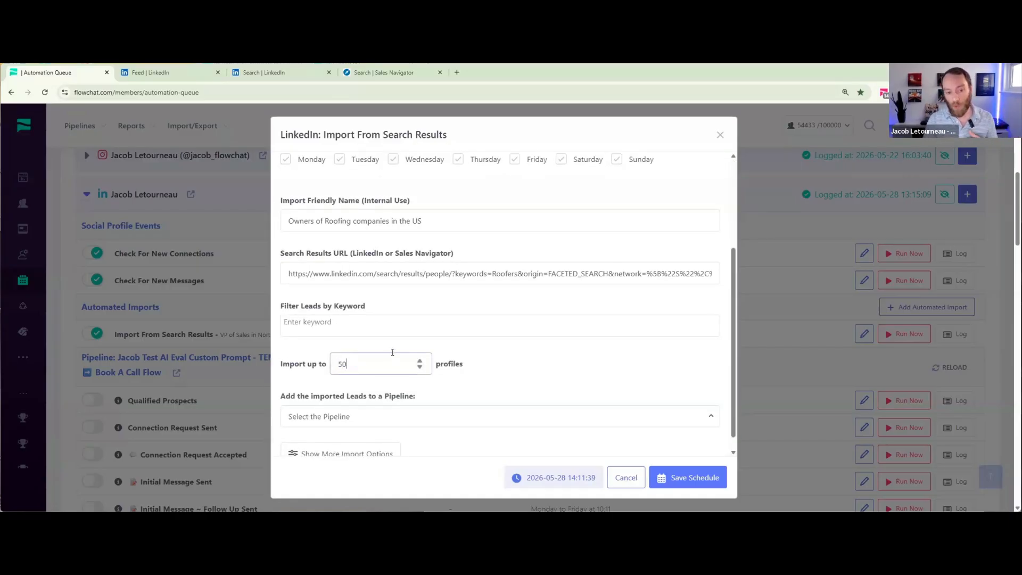
{"action": "scroll", "coordinate": [392, 349], "scroll_direction": "up", "scroll_amount": 3}
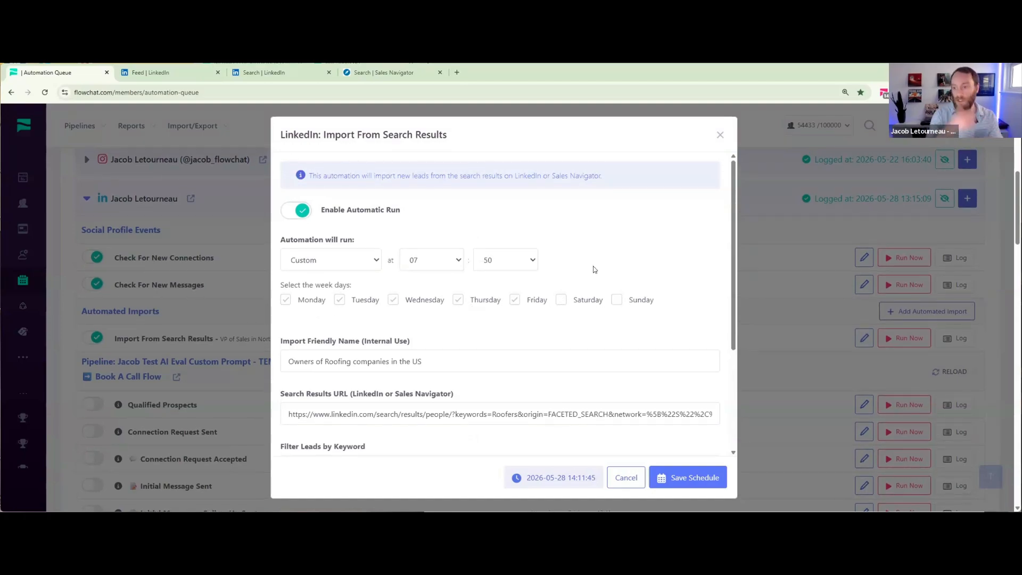
{"action": "scroll", "coordinate": [589, 288], "scroll_direction": "down", "scroll_amount": 3}
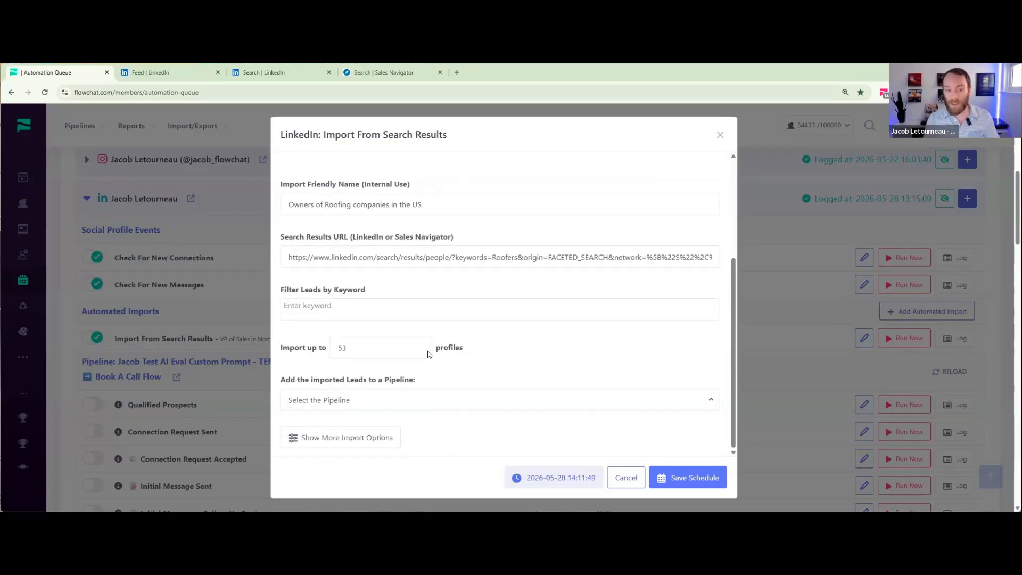
- Add "ceo" and "Owner" as the keywords that filter the imported leads
{"action": "left_click", "coordinate": [346, 300]}
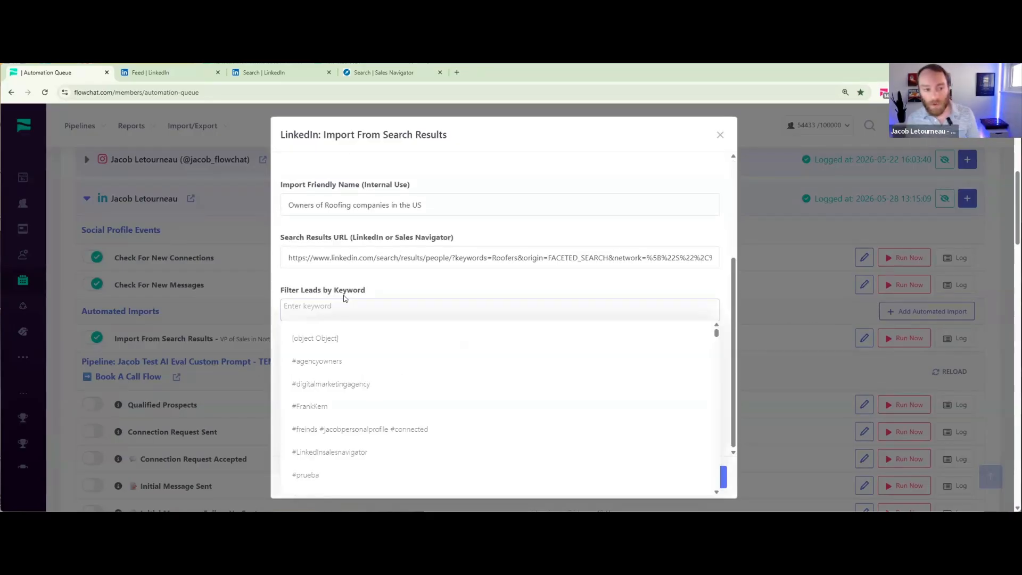
{"action": "scroll", "coordinate": [344, 298], "scroll_direction": "up", "scroll_amount": 1}
{"action": "scroll", "coordinate": [343, 279], "scroll_direction": "down", "scroll_amount": 1}
{"action": "left_click", "coordinate": [348, 280]}
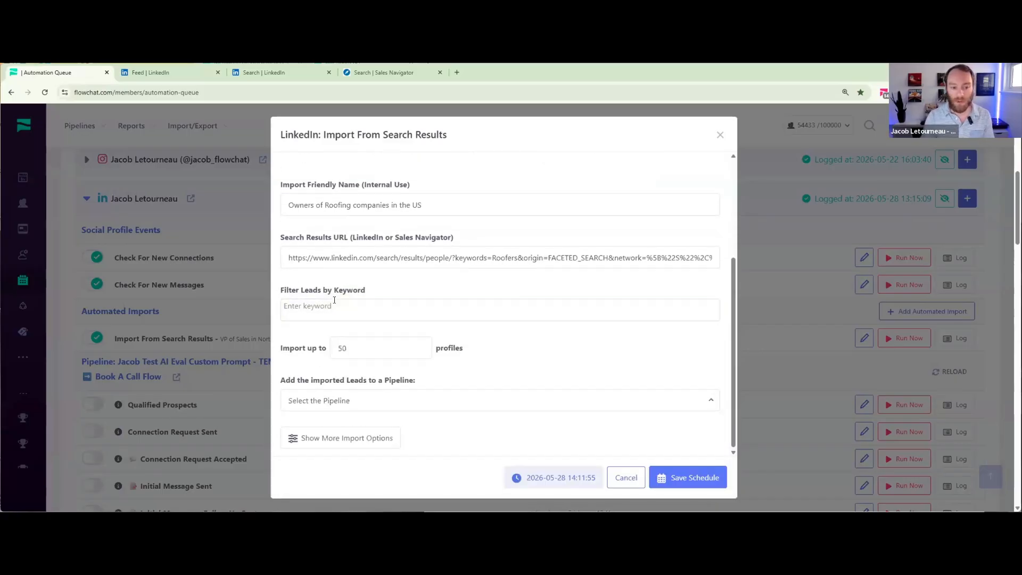
{"action": "left_click", "coordinate": [334, 300]}
{"action": "type", "text": "ceo"}
{"action": "key", "text": "Return"}
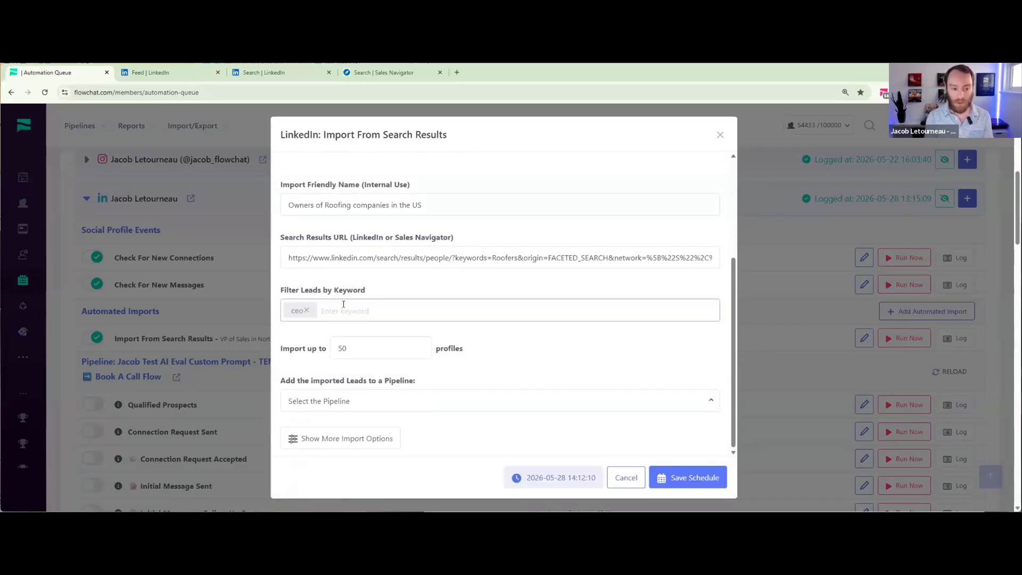
{"action": "type", "text": "Wbe"}
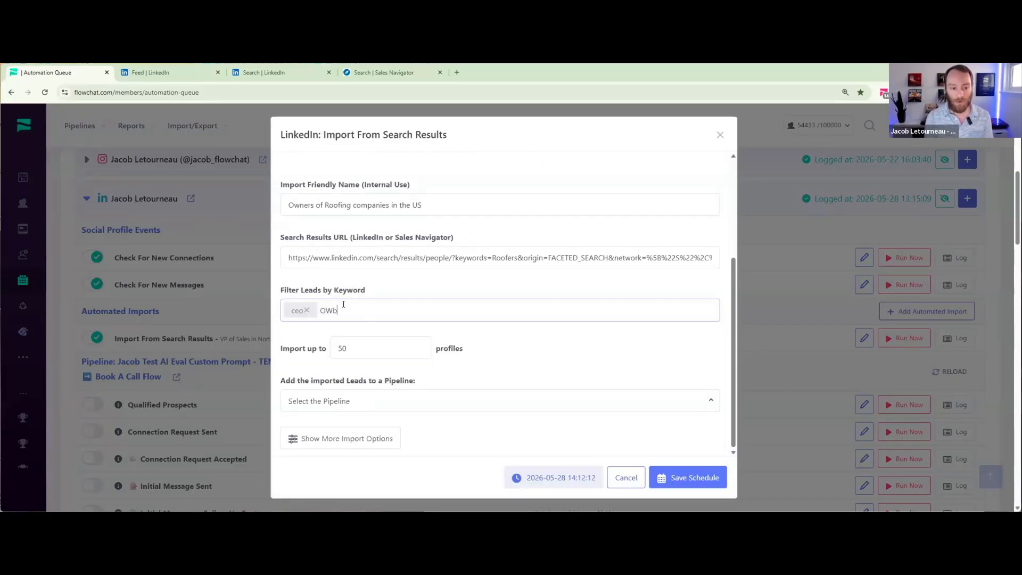
{"action": "key", "text": "BackSpace"}
{"action": "key", "text": "BackSpace"}
{"action": "type", "text": "wner"}
{"action": "key", "text": "Return"}
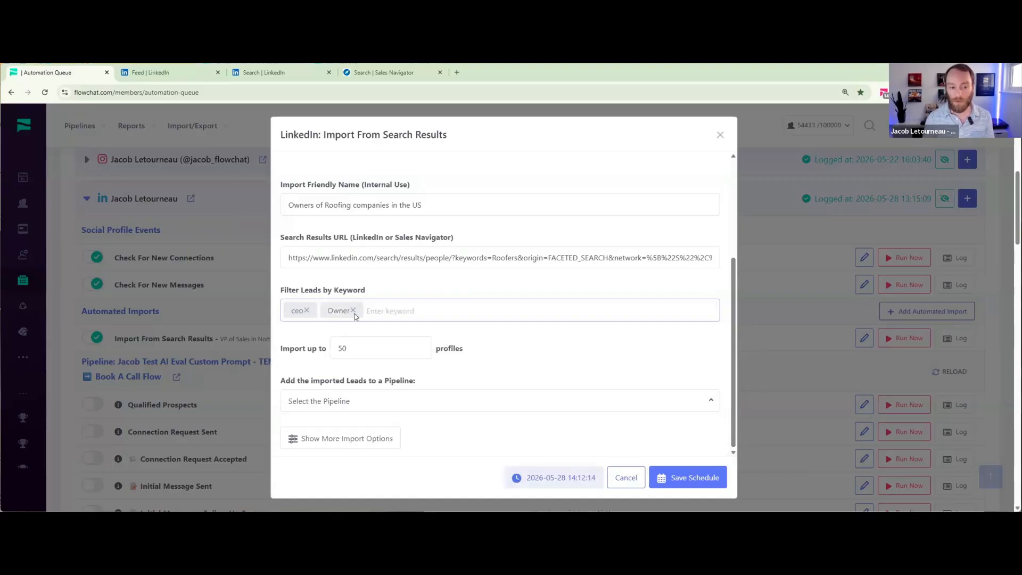
{"action": "left_click", "coordinate": [384, 302]}
{"action": "left_click", "coordinate": [384, 289]}
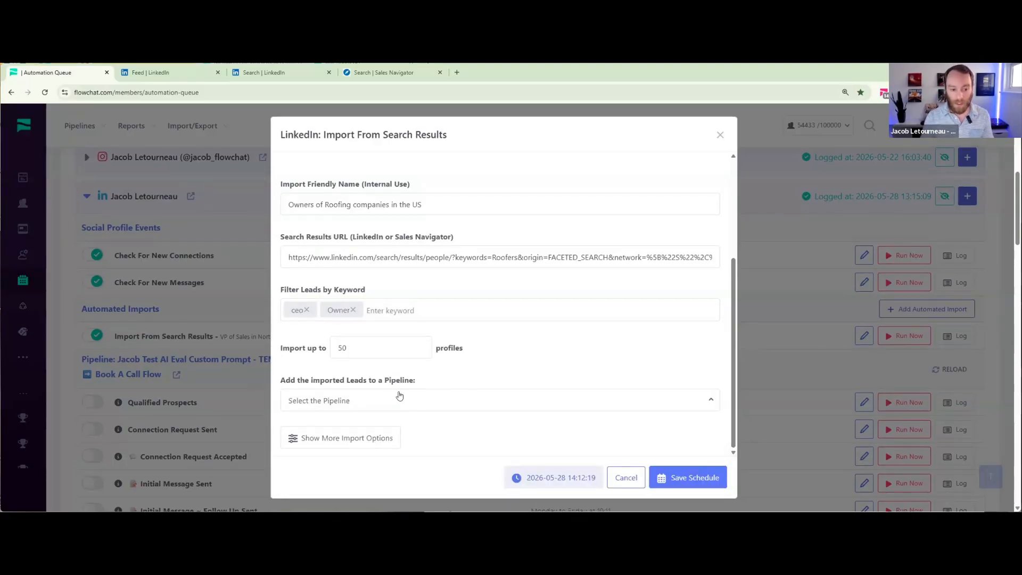
- Assign the imported leads to the personal "TEMPLATE 3.0 LinkedIn Book A Call Flow" pipeline at the Qualified Prospects stage
{"action": "left_click", "coordinate": [400, 398]}
{"action": "left_click", "coordinate": [501, 161]}
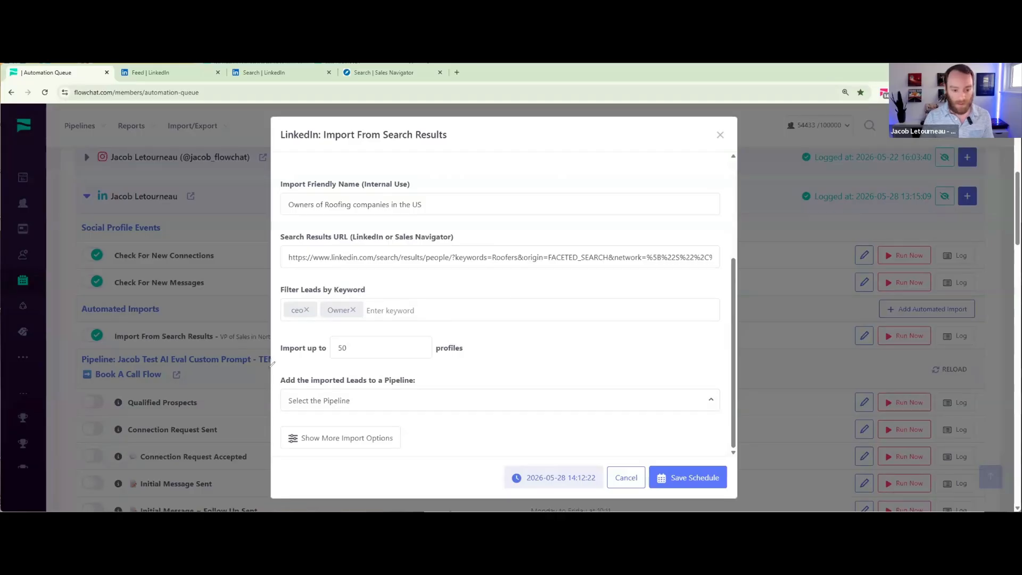
{"action": "mouse_move", "coordinate": [272, 364]}
{"action": "left_mouse_down"}
{"action": "mouse_move", "coordinate": [577, 447]}
{"action": "mouse_move", "coordinate": [531, 364]}
{"action": "left_mouse_up"}
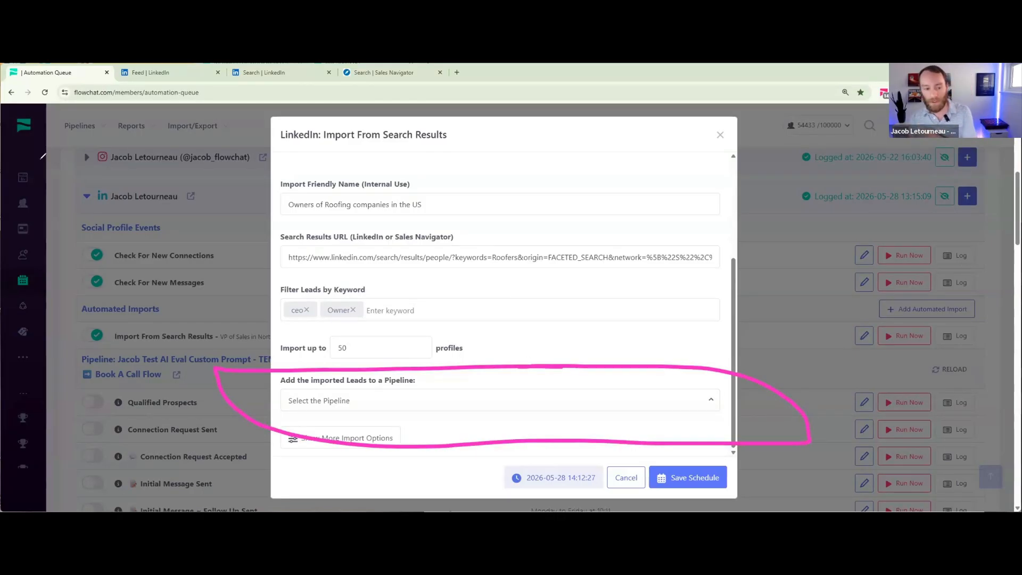
{"action": "left_click", "coordinate": [497, 404]}
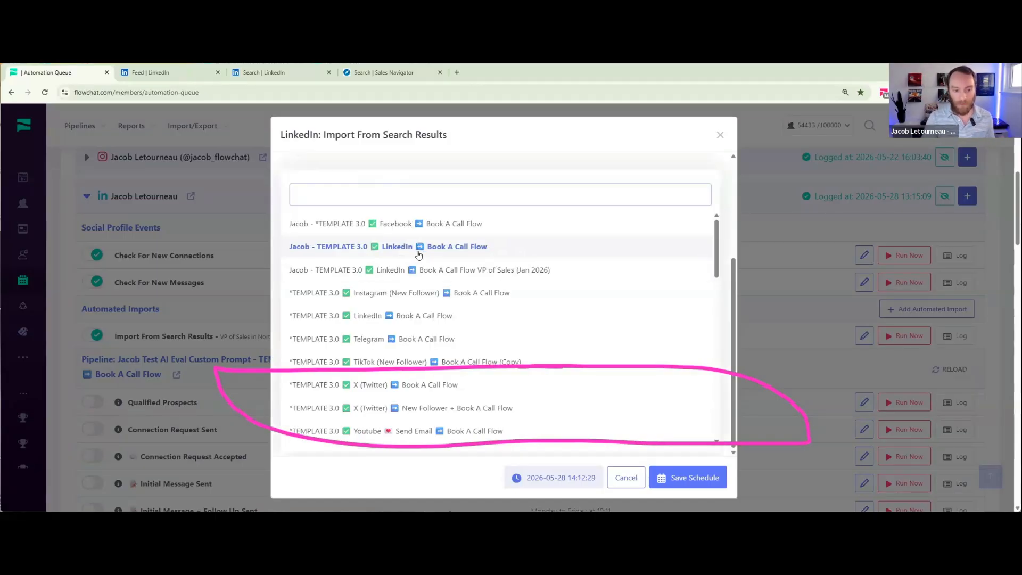
{"action": "left_click", "coordinate": [420, 247]}
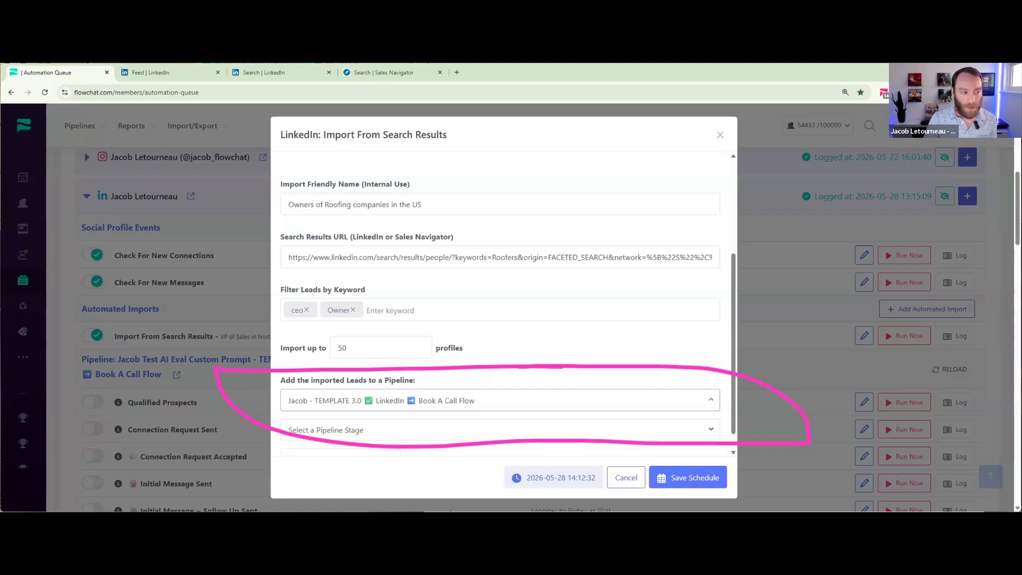
{"action": "scroll", "coordinate": [464, 412], "scroll_direction": "down", "scroll_amount": 1}
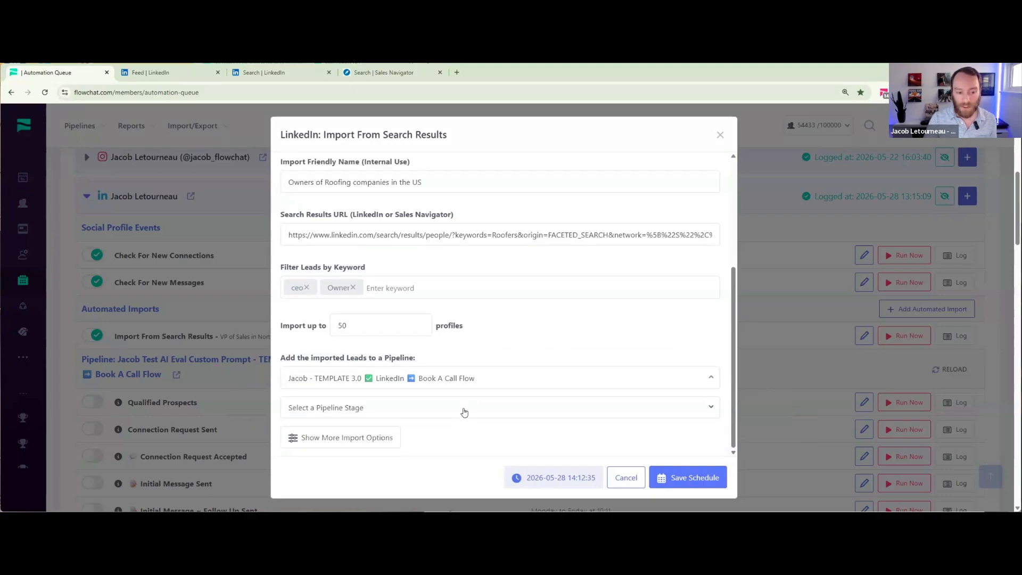
{"action": "left_click", "coordinate": [464, 408]}
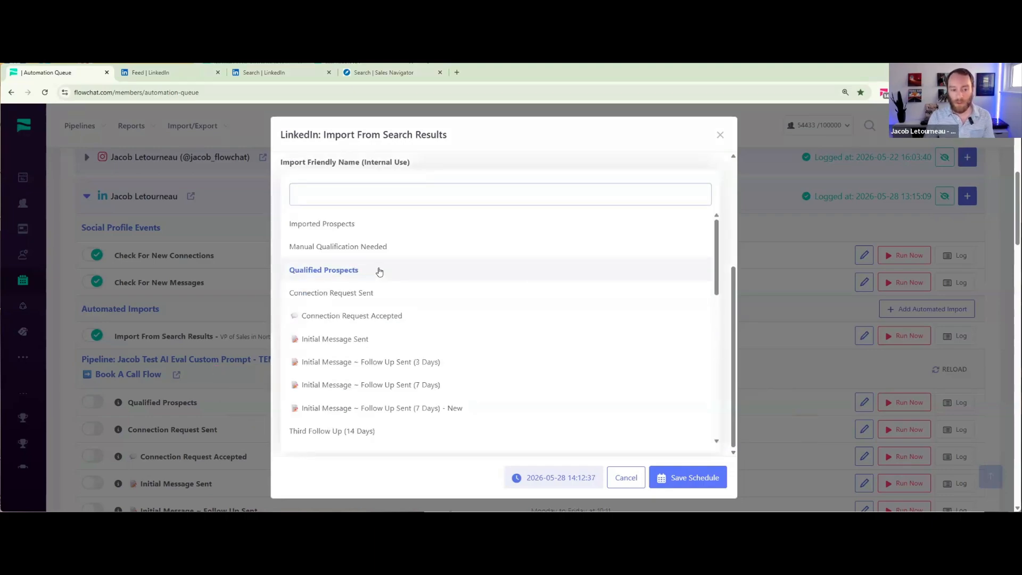
{"action": "left_click", "coordinate": [379, 270]}
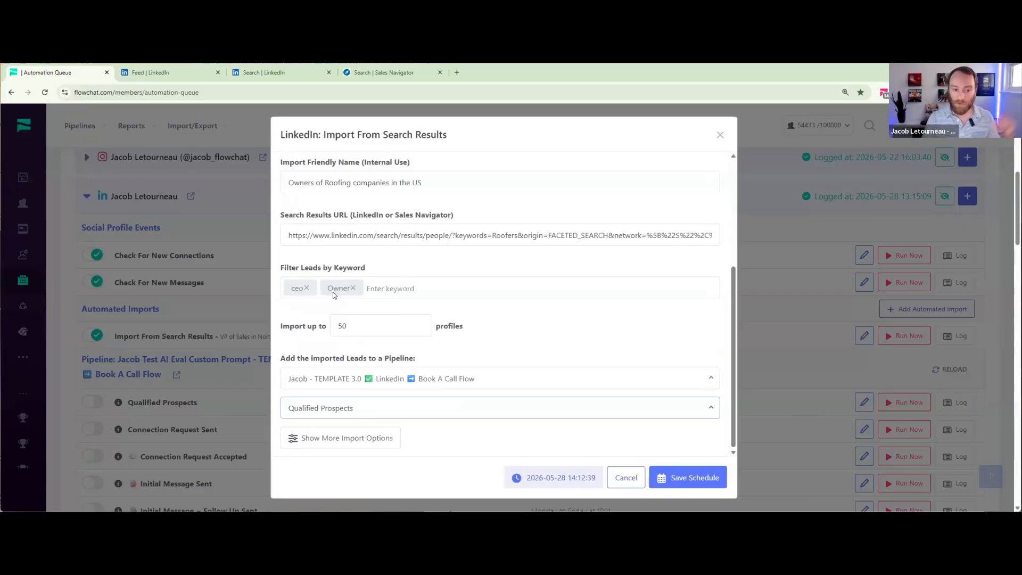
- Save the schedule of the roofing company owners import
{"action": "scroll", "coordinate": [430, 336], "scroll_direction": "down", "scroll_amount": 1}
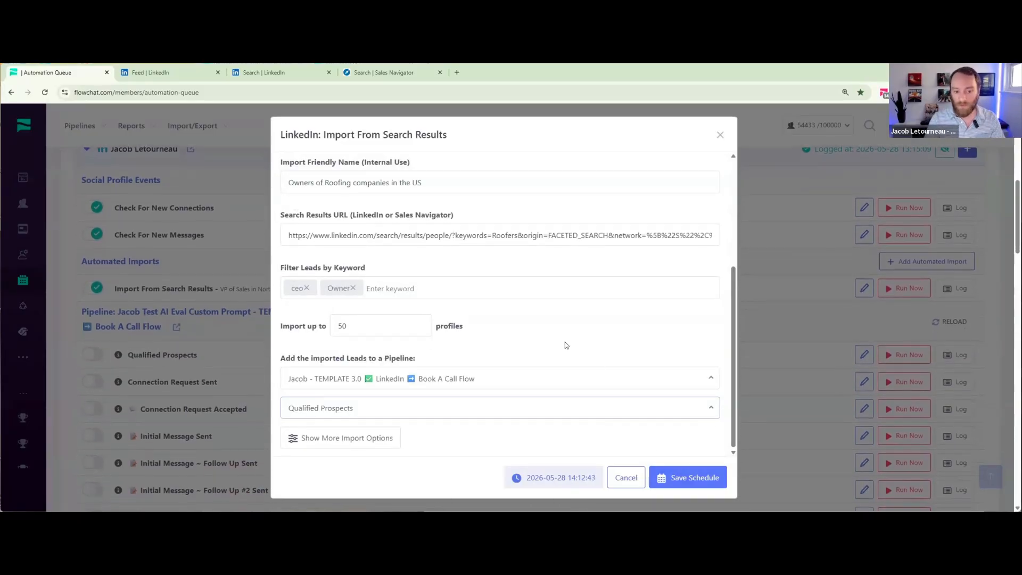
{"action": "scroll", "coordinate": [574, 359], "scroll_direction": "up", "scroll_amount": 2}
{"action": "left_click", "coordinate": [674, 475]}
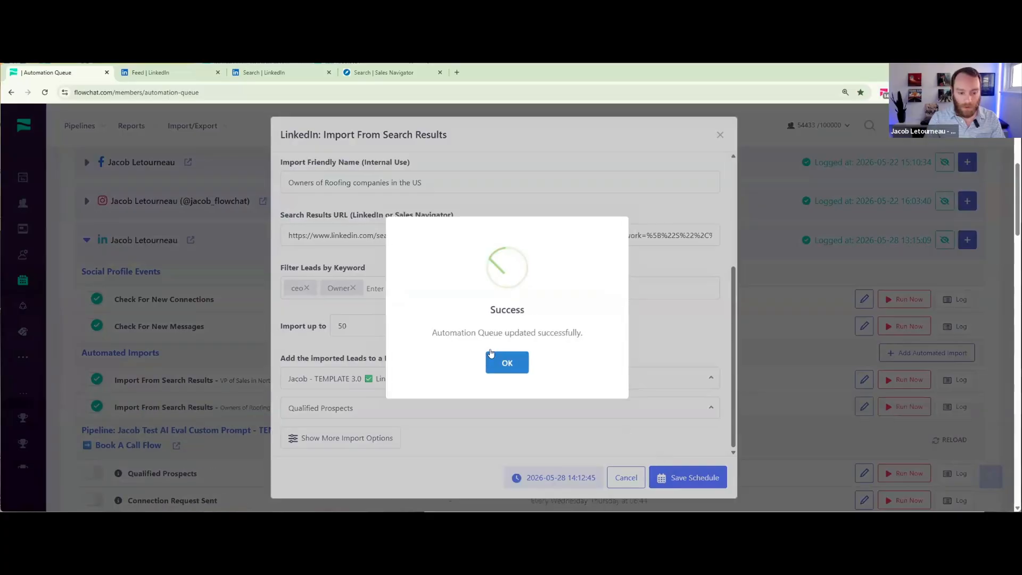
- Dismiss the save confirmation and review the roofing company owners entry among the LinkedIn profile's automated imports
{"action": "left_click", "coordinate": [510, 363]}
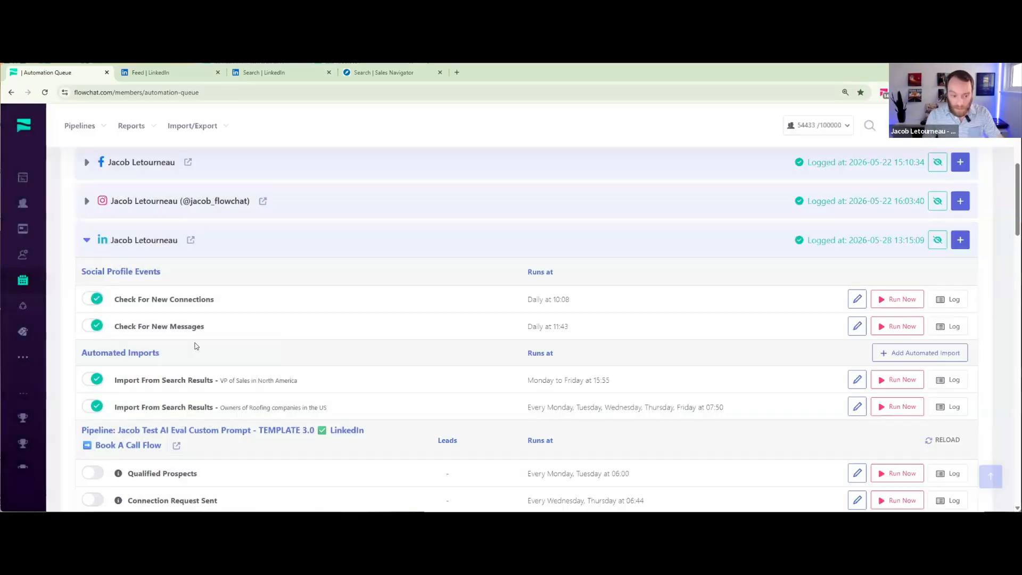
{"action": "scroll", "coordinate": [316, 358], "scroll_direction": "down", "scroll_amount": 1}
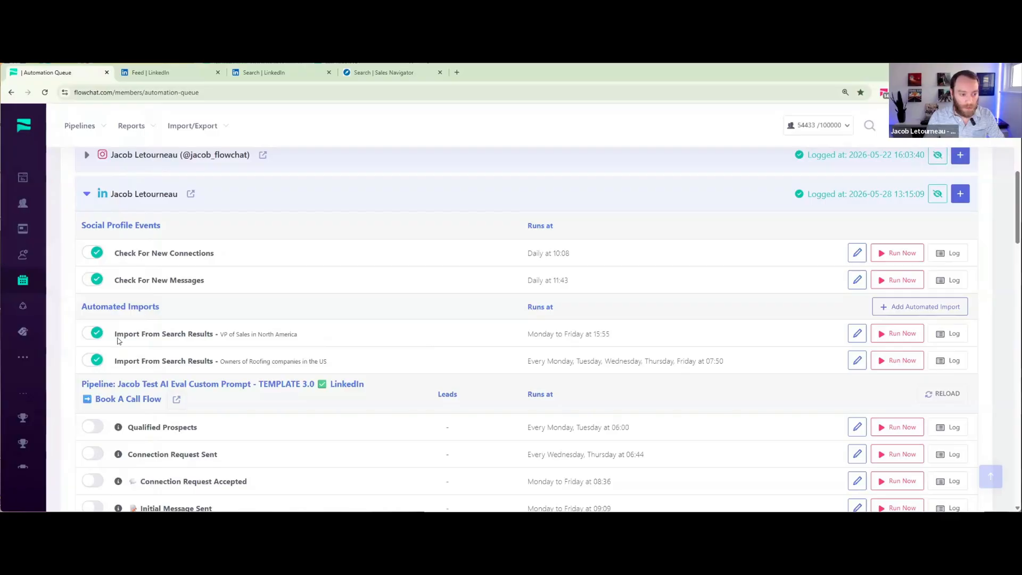
{"action": "mouse_move", "coordinate": [150, 347]}
{"action": "left_mouse_down"}
{"action": "mouse_move", "coordinate": [59, 362]}
{"action": "mouse_move", "coordinate": [337, 383]}
{"action": "mouse_move", "coordinate": [777, 375]}
{"action": "mouse_move", "coordinate": [975, 354]}
{"action": "mouse_move", "coordinate": [130, 349]}
{"action": "left_mouse_up"}
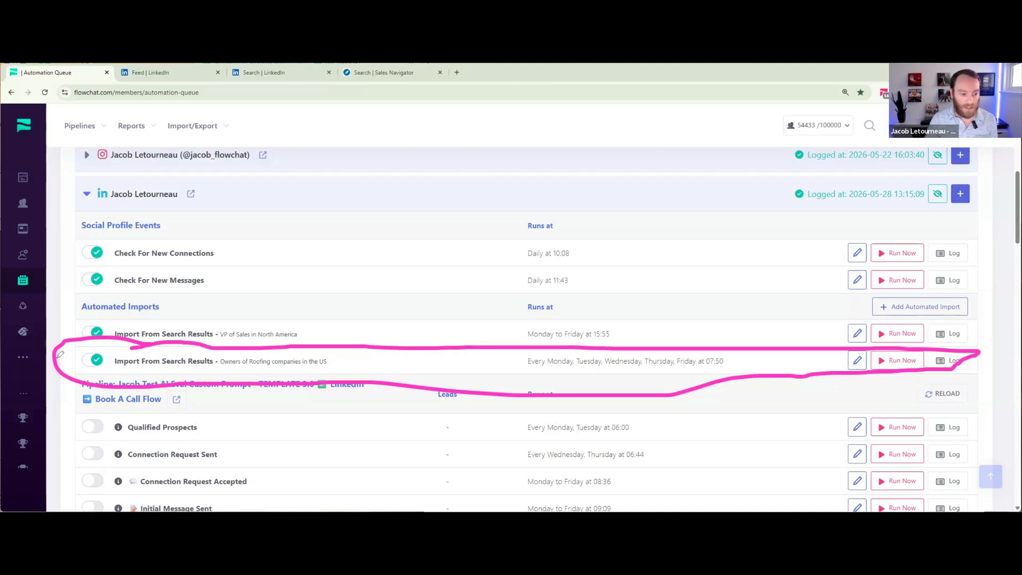
{"action": "left_click", "coordinate": [188, 337]}
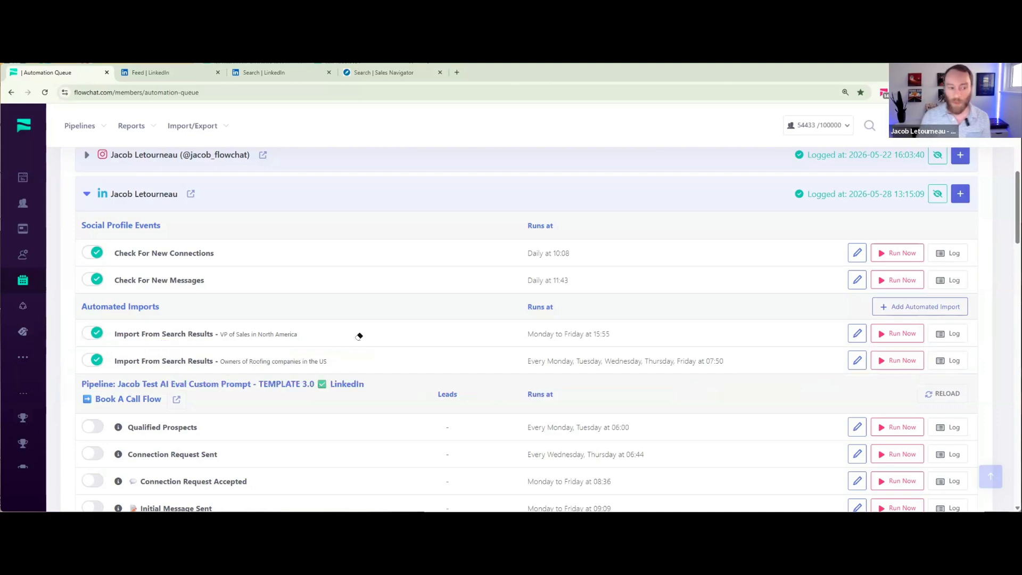
- Switch to Sales Navigator and examine the saved agencies lead search, its filters and its result count
{"action": "left_click", "coordinate": [383, 72]}
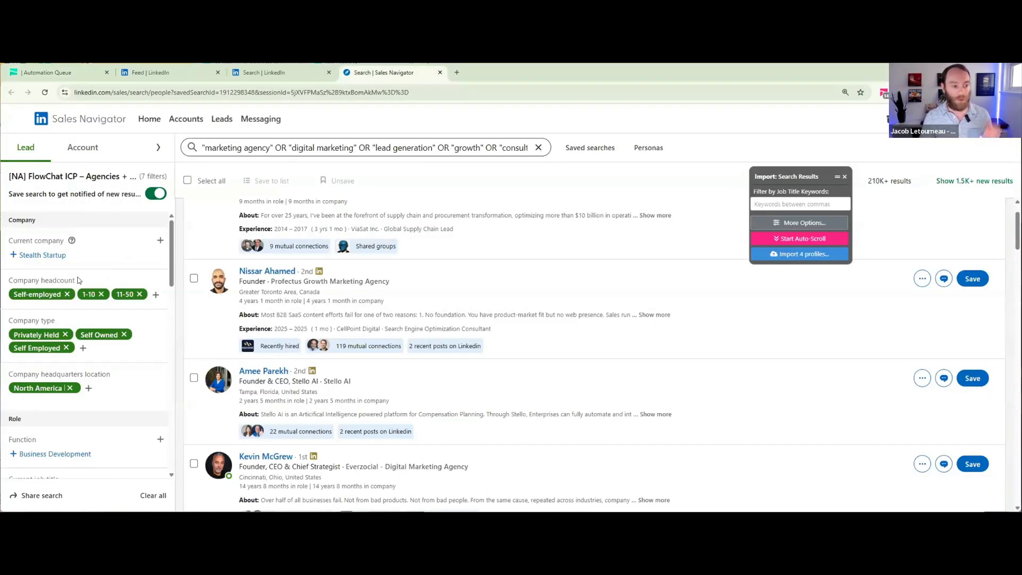
{"action": "scroll", "coordinate": [77, 280], "scroll_direction": "down", "scroll_amount": 3}
{"action": "scroll", "coordinate": [75, 296], "scroll_direction": "up", "scroll_amount": 3}
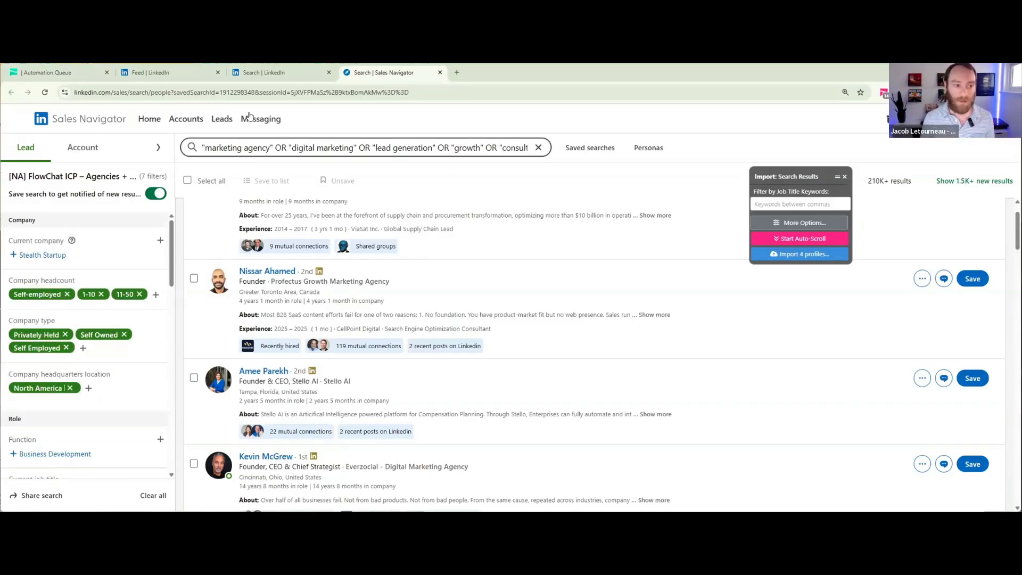
{"action": "left_click", "coordinate": [24, 79]}
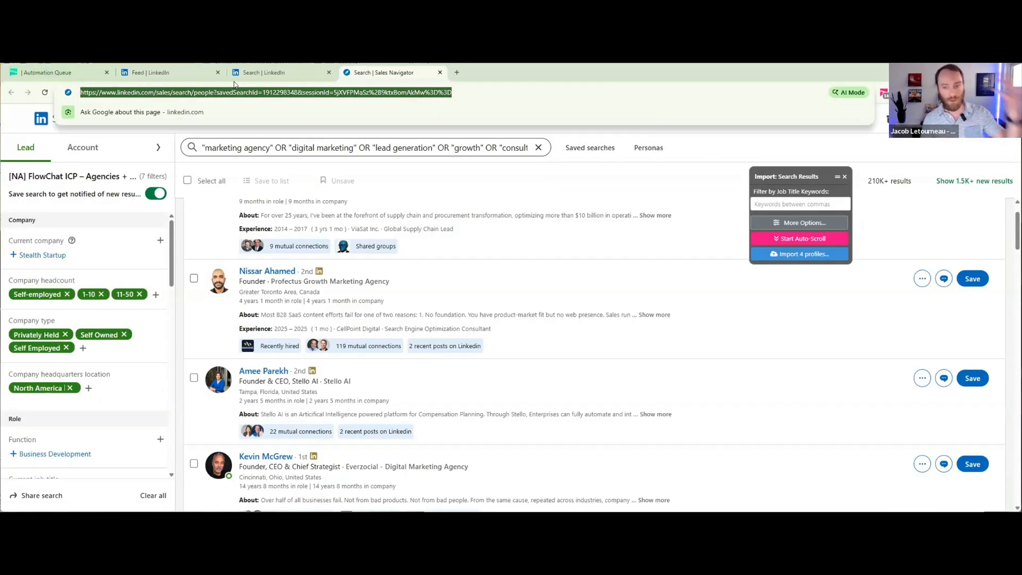
{"action": "left_click_drag", "start_coordinate": [813, 172], "coordinate": [646, 155]}
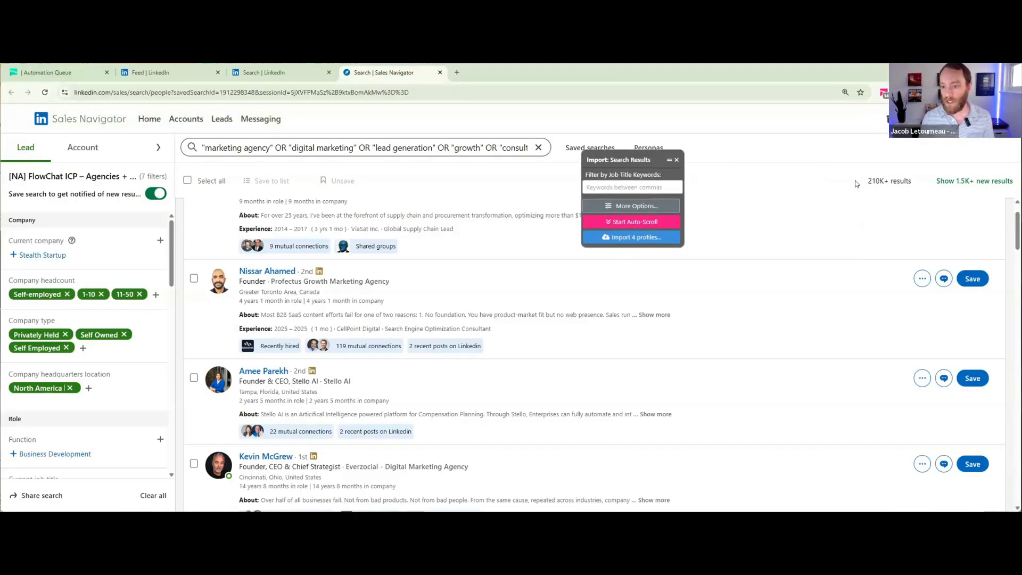
{"action": "left_click_drag", "start_coordinate": [855, 183], "coordinate": [931, 179]}
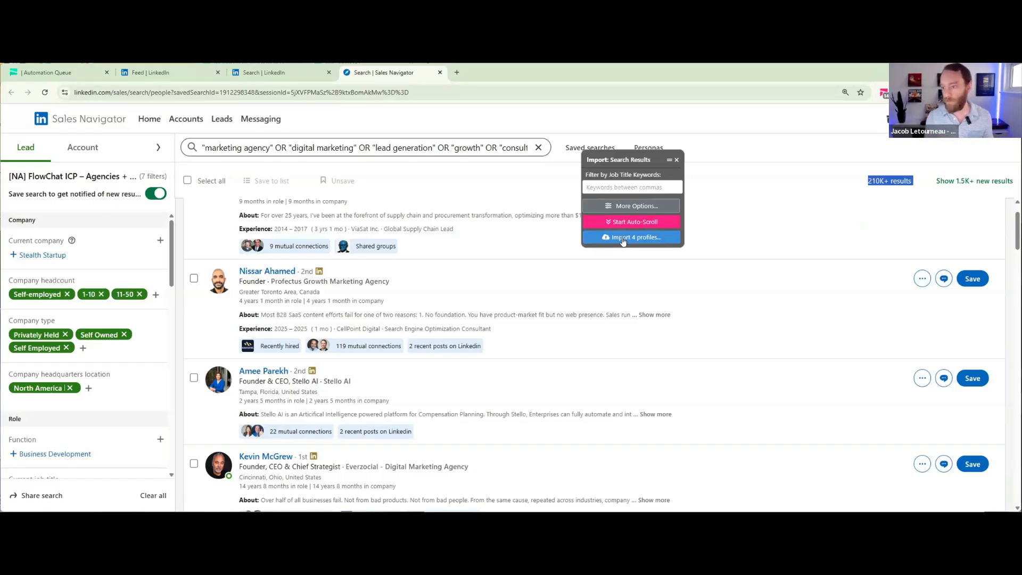
- Copy the Sales Navigator search URL and paste it as the Search Results URL of a new LinkedIn Import From Search Results automation in FlowChat
{"action": "left_click", "coordinate": [477, 92]}
{"action": "key", "text": "ctrl+c"}
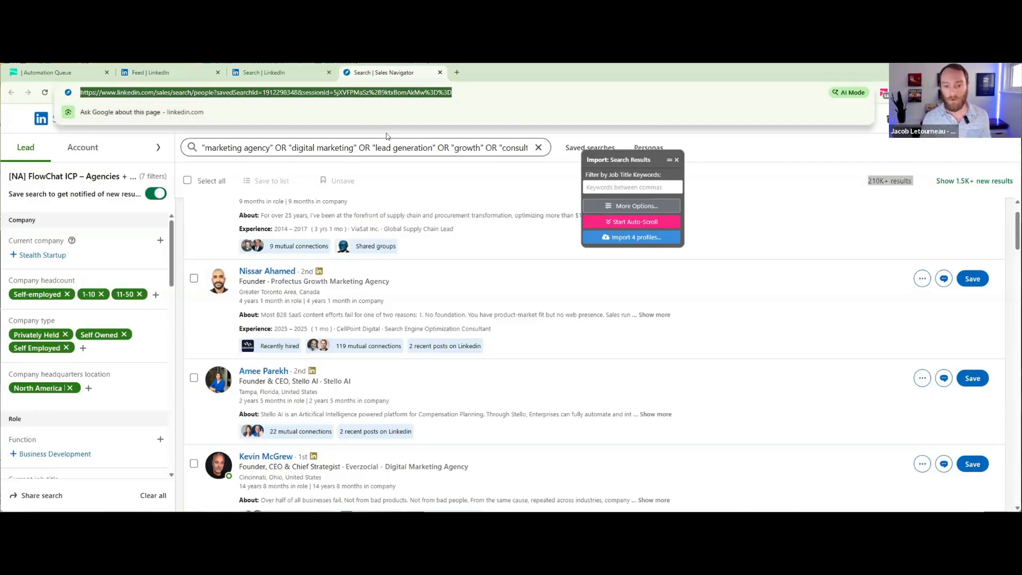
{"action": "left_click", "coordinate": [63, 74]}
{"action": "left_click", "coordinate": [931, 305]}
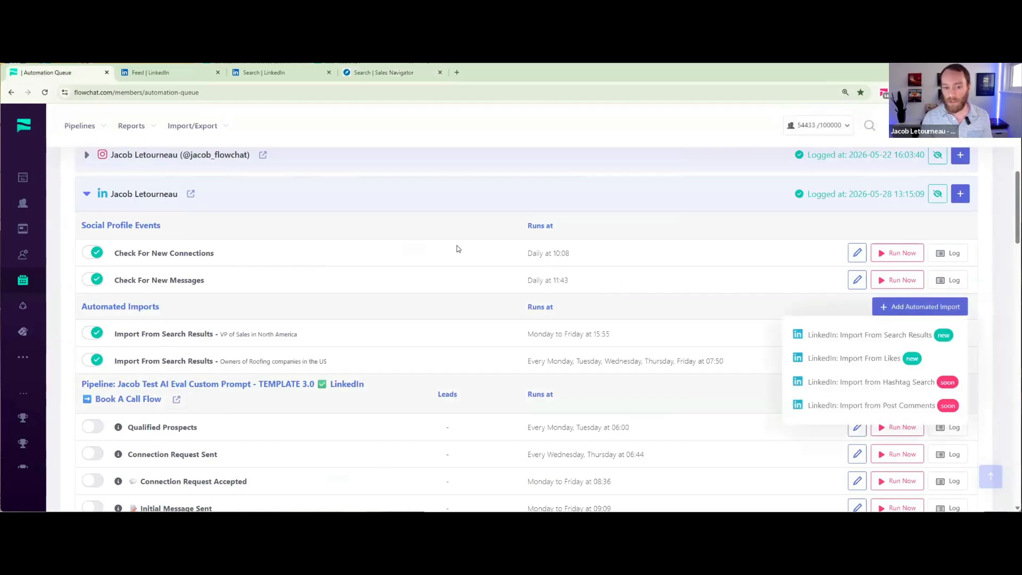
{"action": "left_click", "coordinate": [801, 336]}
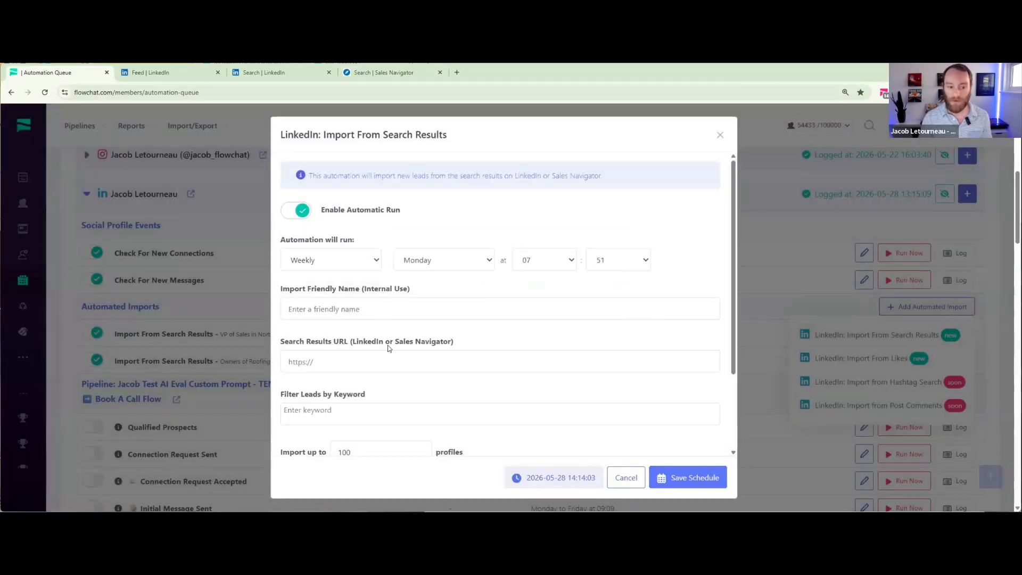
{"action": "left_click", "coordinate": [370, 356]}
{"action": "key", "text": "ctrl+v"}
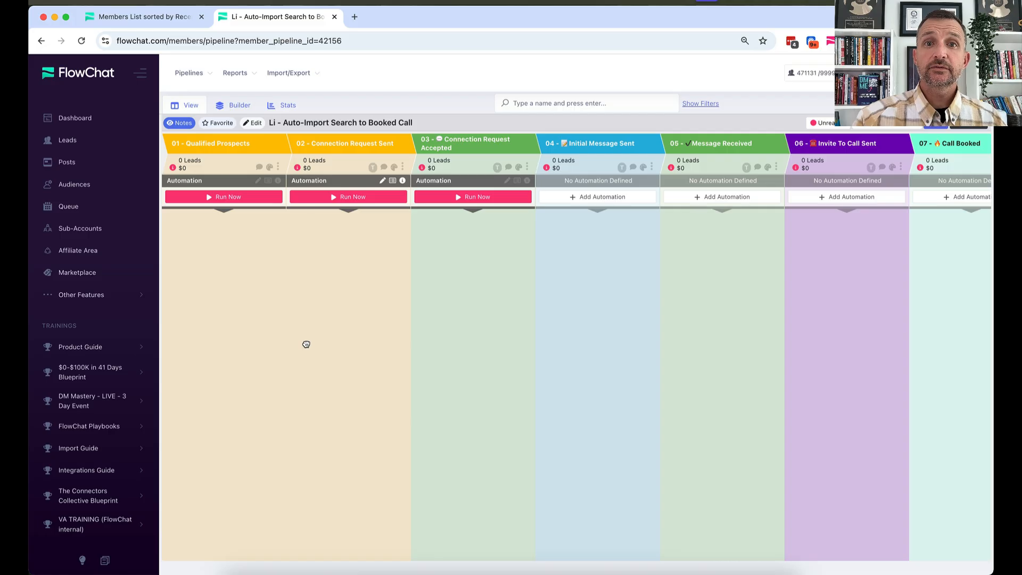
- Open the Automation Queue, expand the LinkedIn profile and examine the "sales pros" automated import's name and run schedule
{"action": "left_click", "coordinate": [75, 210]}
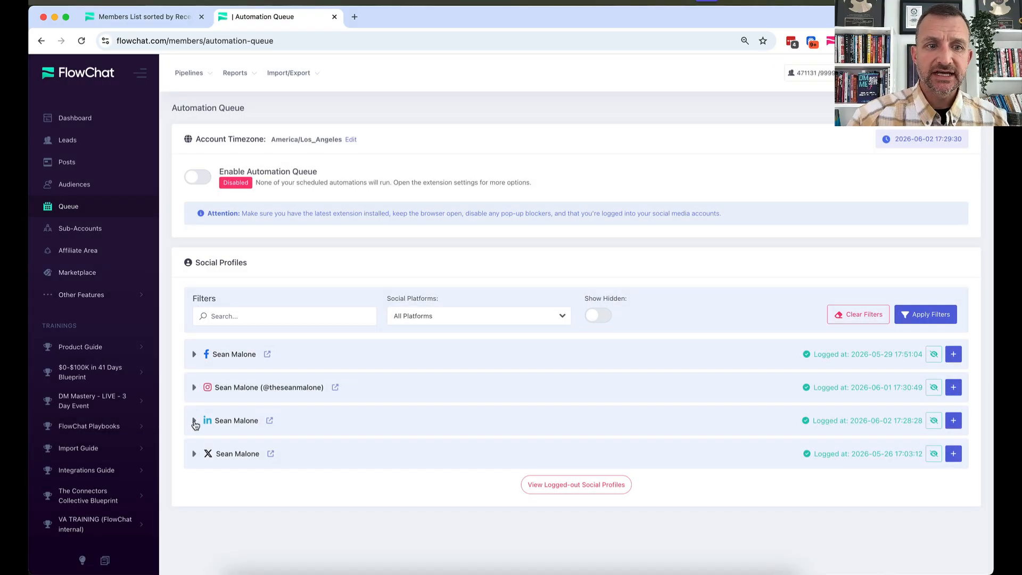
{"action": "left_click", "coordinate": [195, 421]}
{"action": "scroll", "coordinate": [274, 384], "scroll_direction": "down", "scroll_amount": 6}
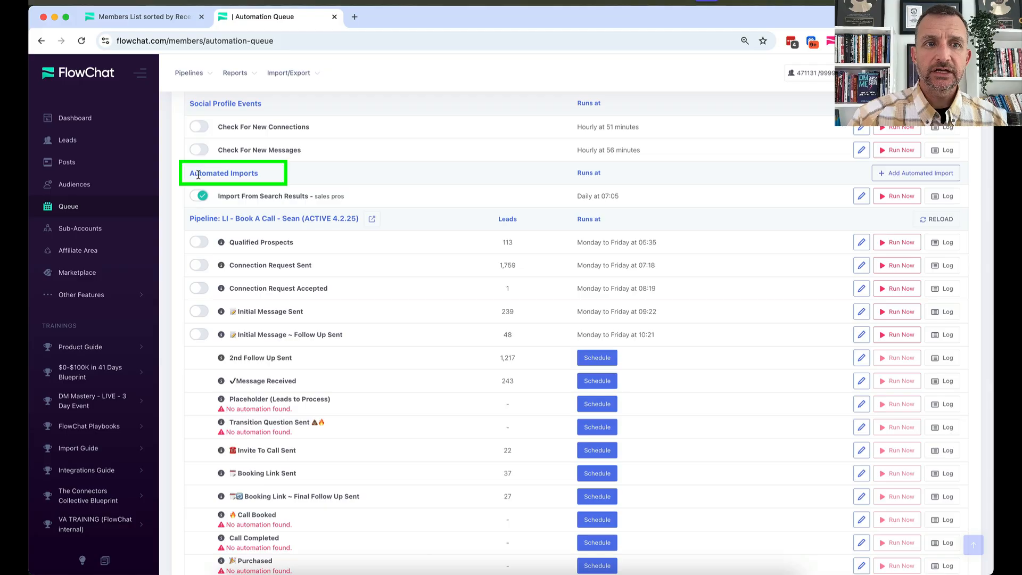
{"action": "left_click_drag", "start_coordinate": [200, 173], "coordinate": [343, 195]}
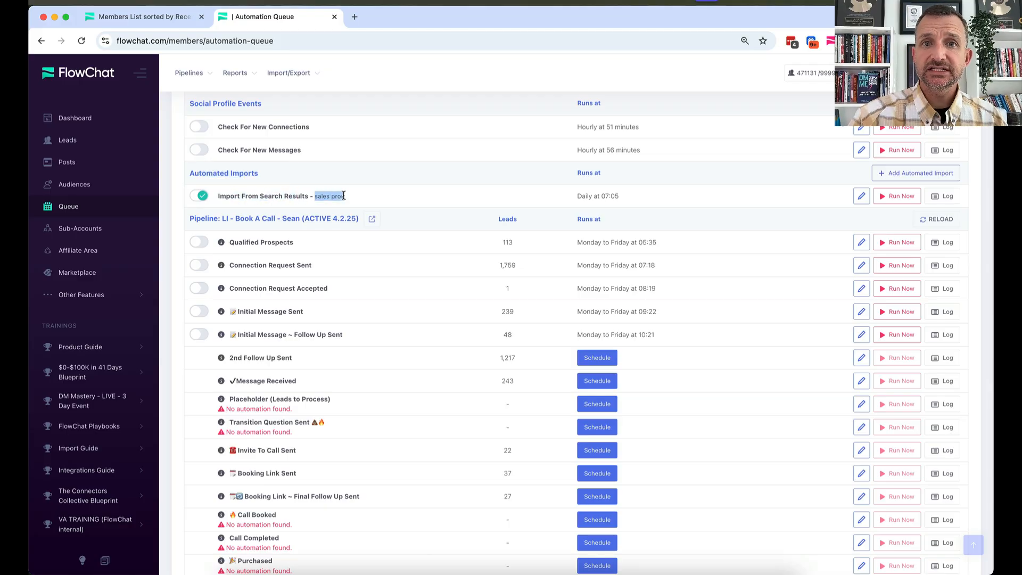
{"action": "left_click_drag", "start_coordinate": [581, 195], "coordinate": [624, 197]}
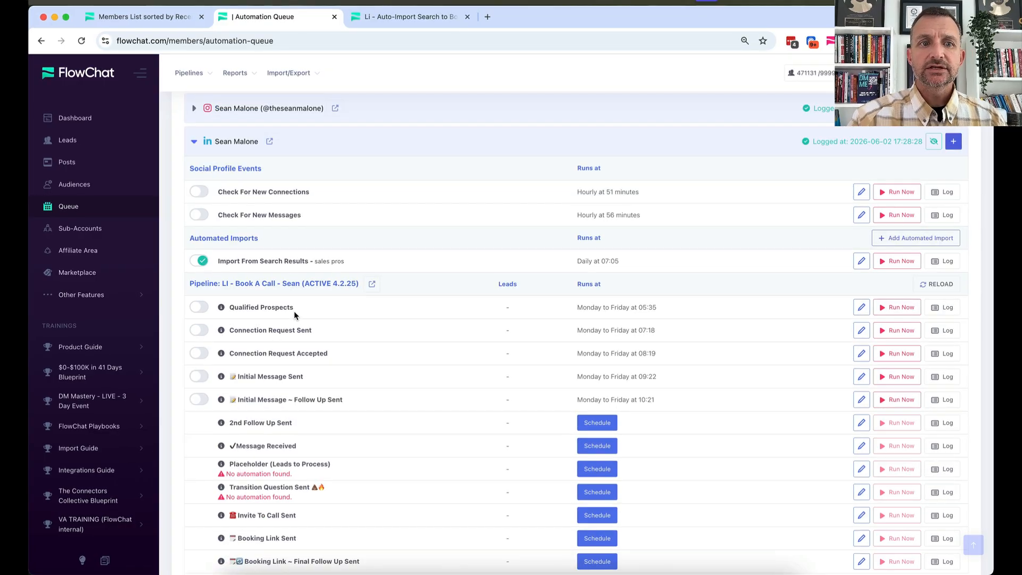
- Run the "sales pros" search results import immediately and reload the "Li - Auto-Import Search to Booked Call" pipeline
{"action": "left_click", "coordinate": [883, 263]}
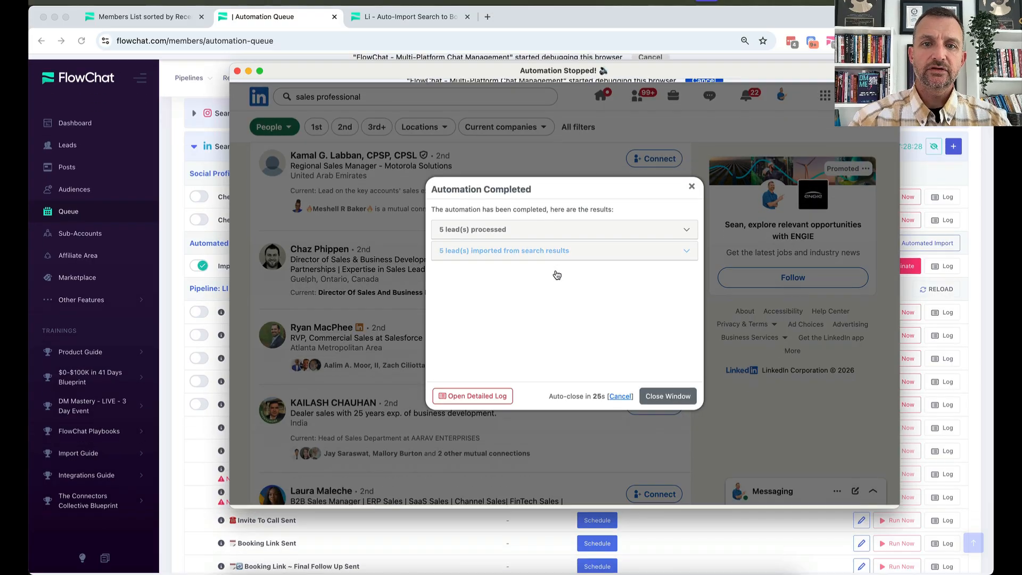
{"action": "left_click", "coordinate": [669, 396]}
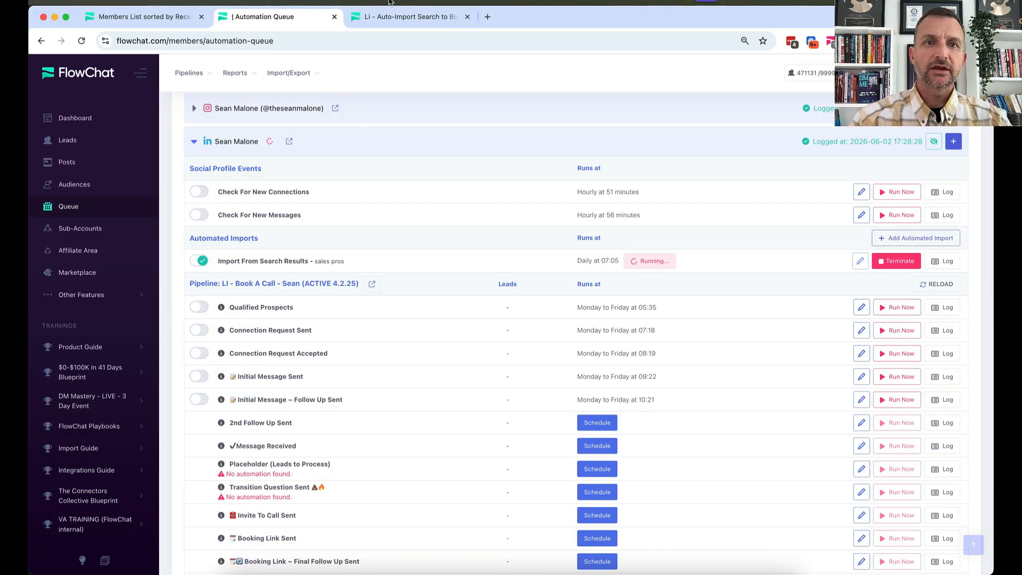
{"action": "left_click", "coordinate": [403, 18]}
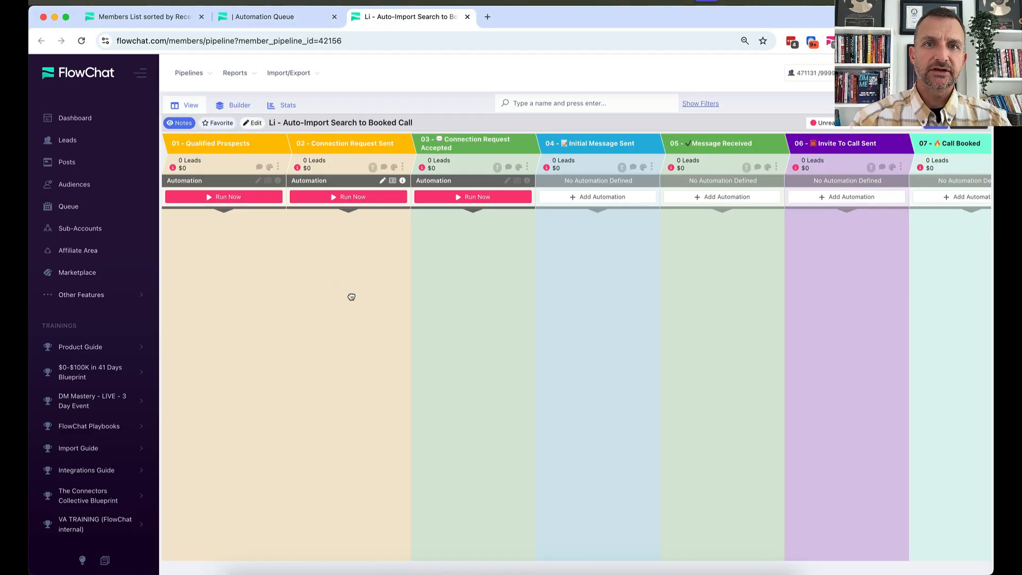
{"action": "left_click", "coordinate": [81, 42]}
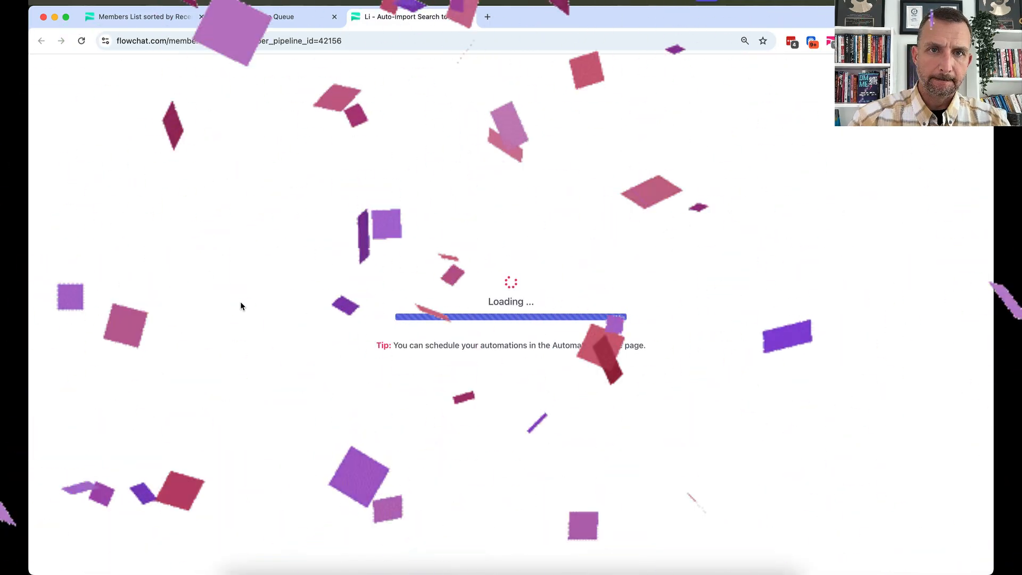